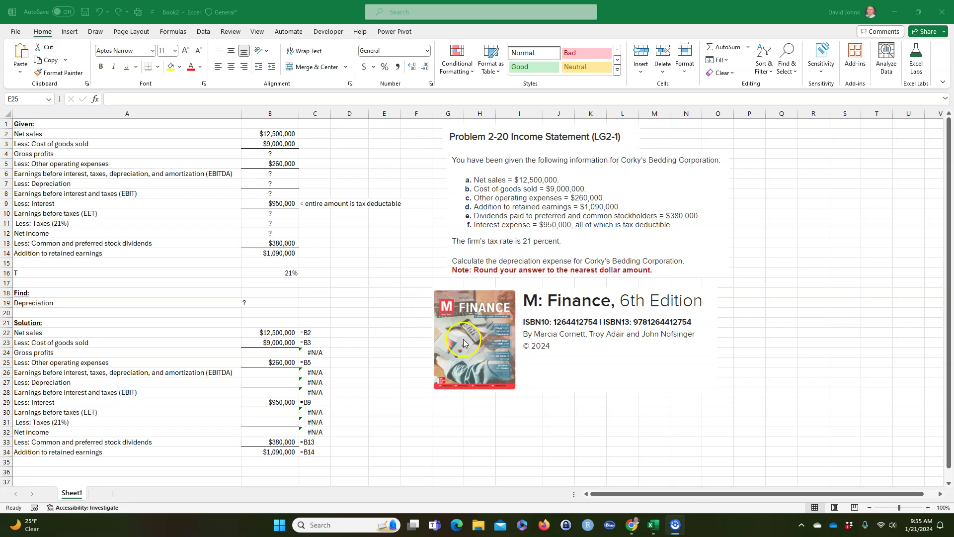
Drag the textbook cover picture to the top-right of the sheet, near columns Q–V.
click(581, 380)
mouse_move(581, 381)
mouse_down()
mouse_move(586, 398)
mouse_move(568, 386)
mouse_move(594, 379)
mouse_move(586, 381)
mouse_up()
click(545, 377)
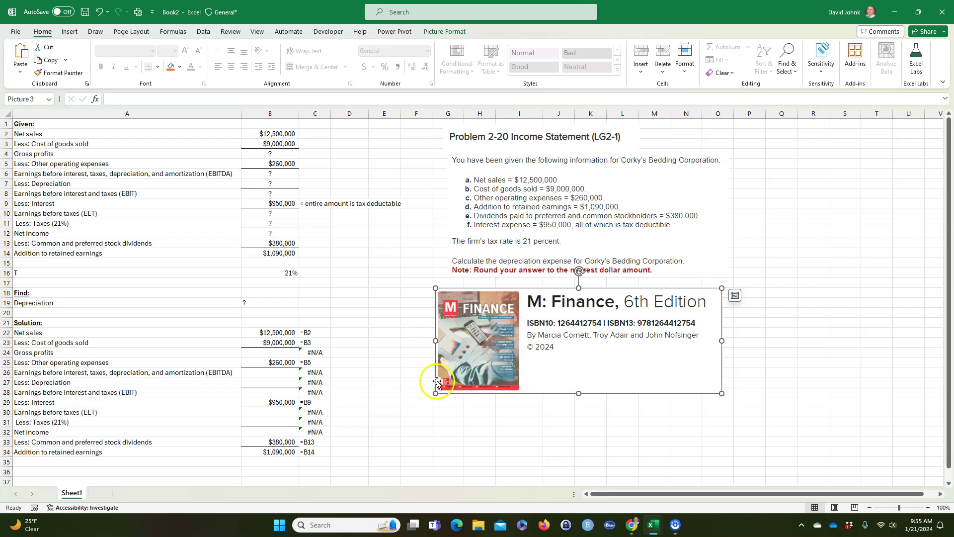
drag(438, 385, 798, 217)
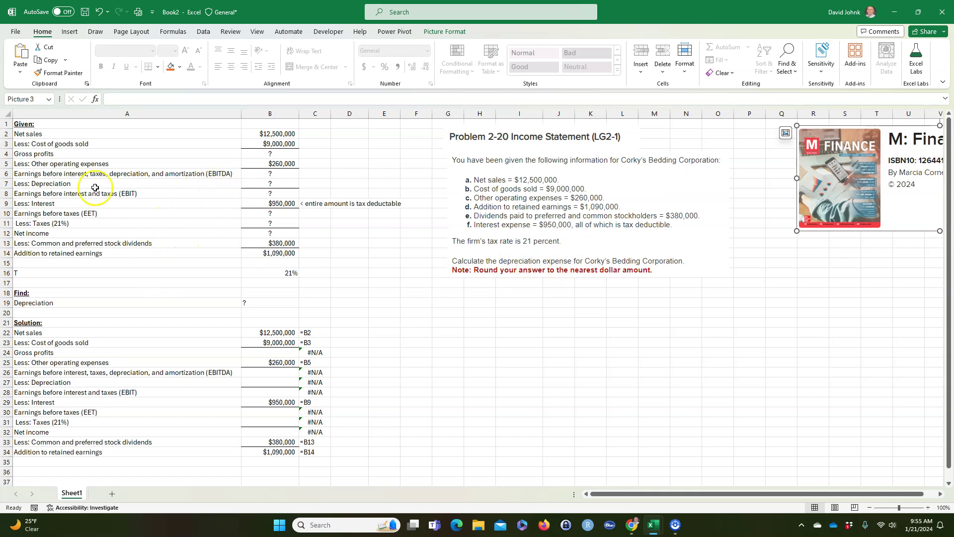
drag(95, 187, 255, 183)
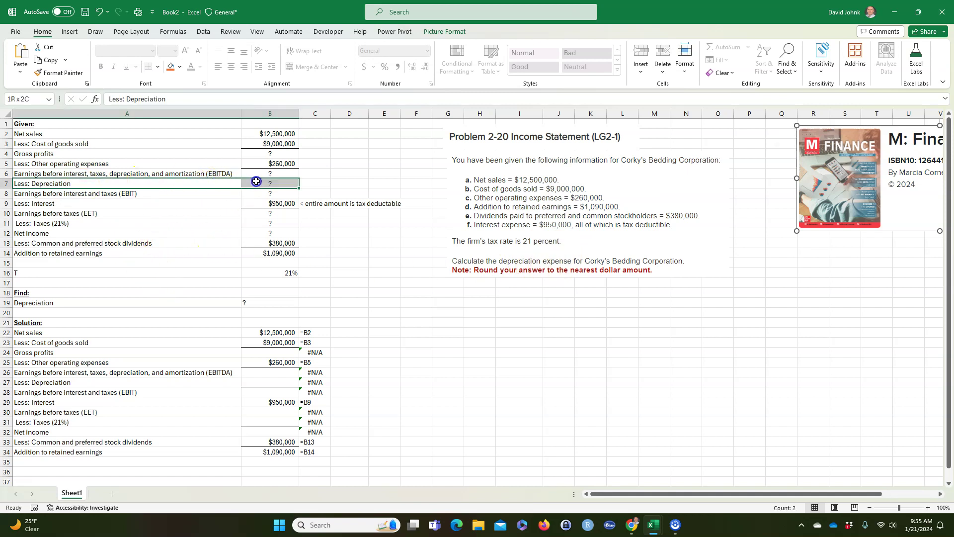
click(170, 68)
click(329, 272)
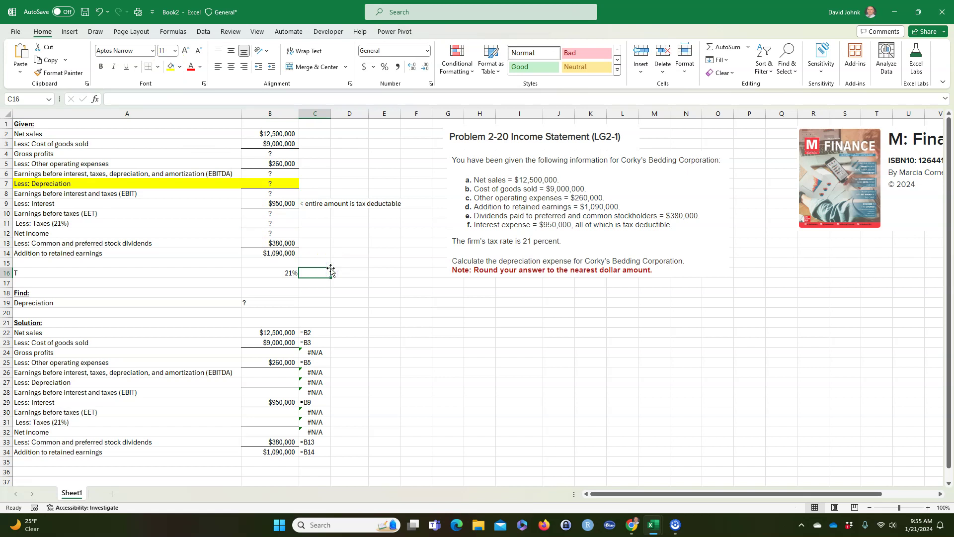
key(ctrl+z)
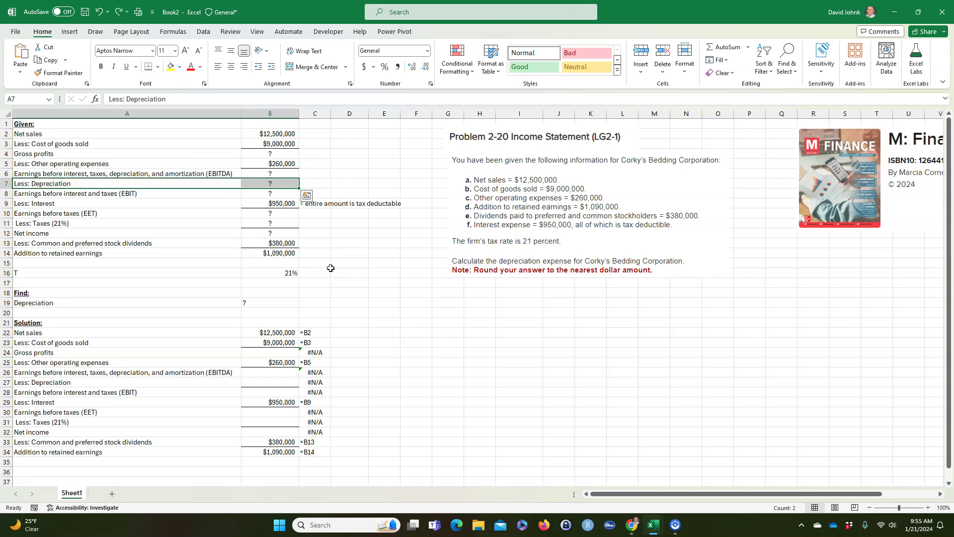
click(362, 282)
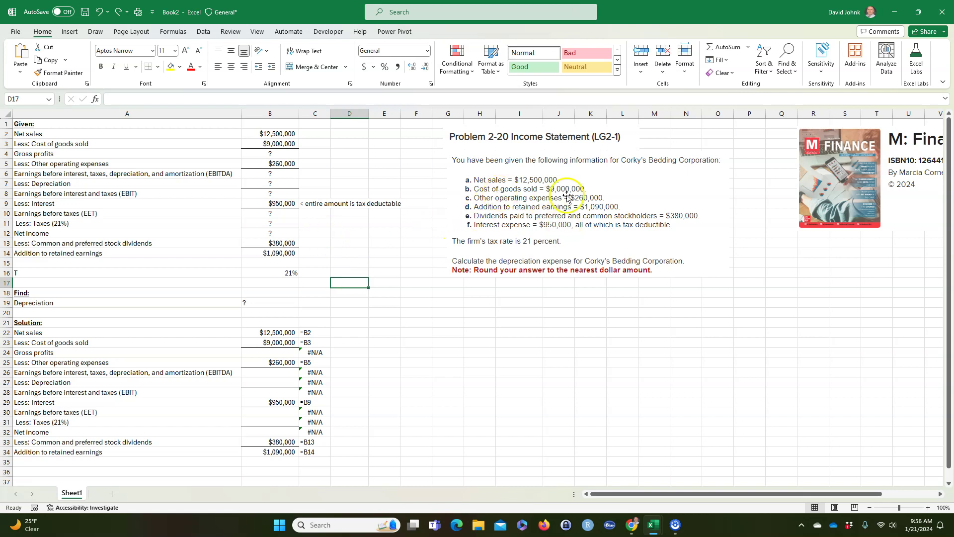
drag(29, 132, 309, 270)
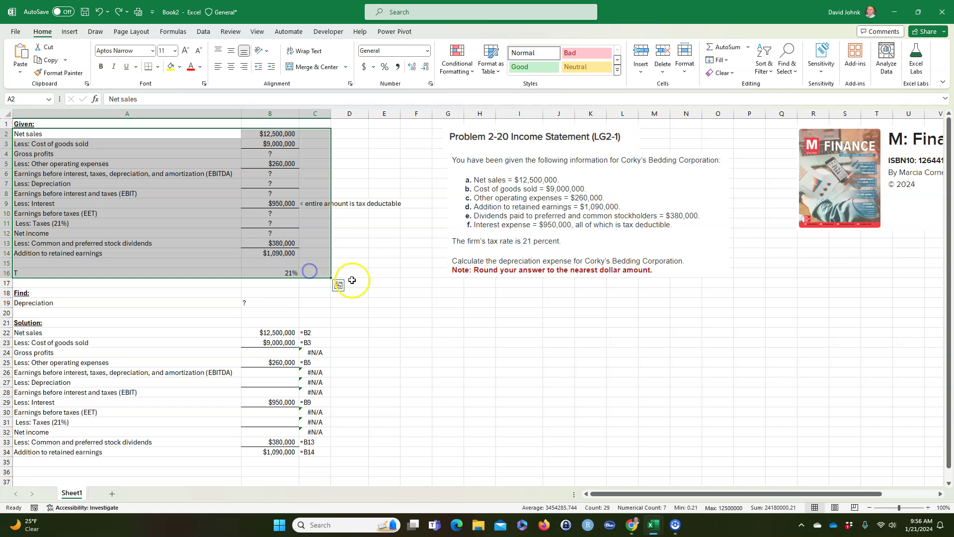
click(128, 370)
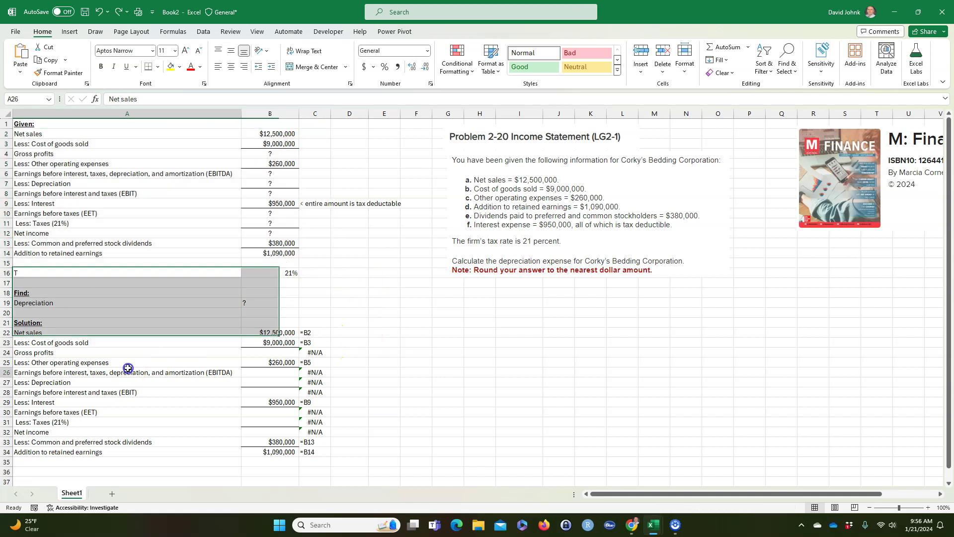
drag(20, 128, 337, 260)
drag(60, 301, 247, 305)
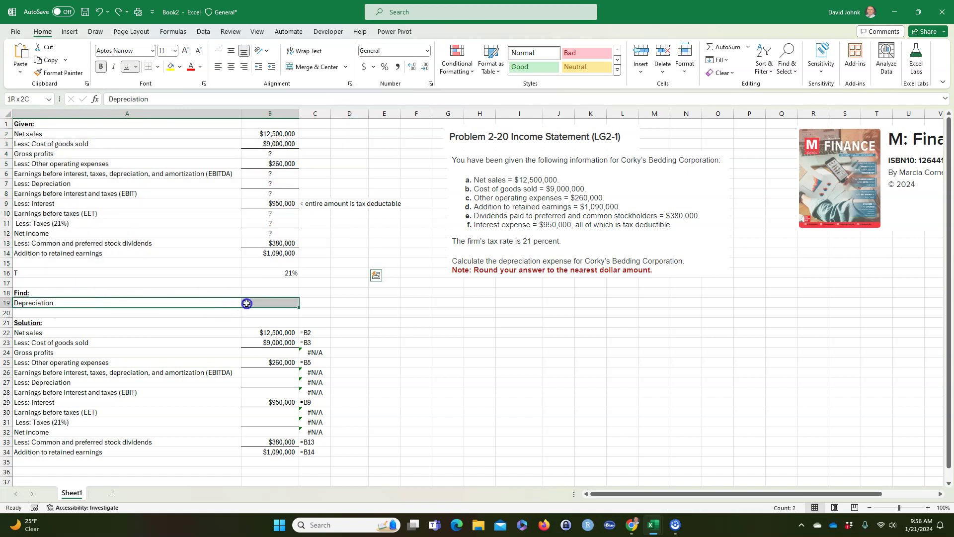
click(426, 311)
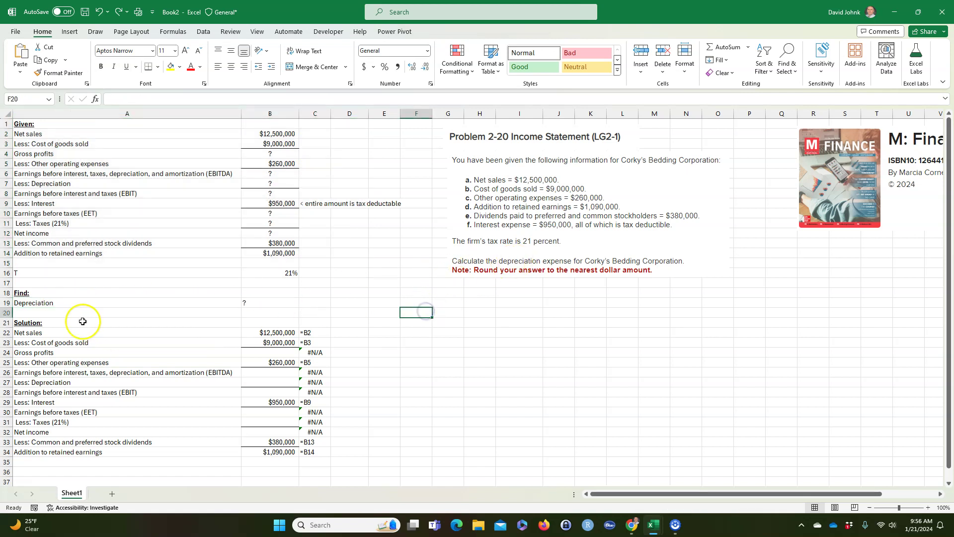
drag(79, 319, 315, 454)
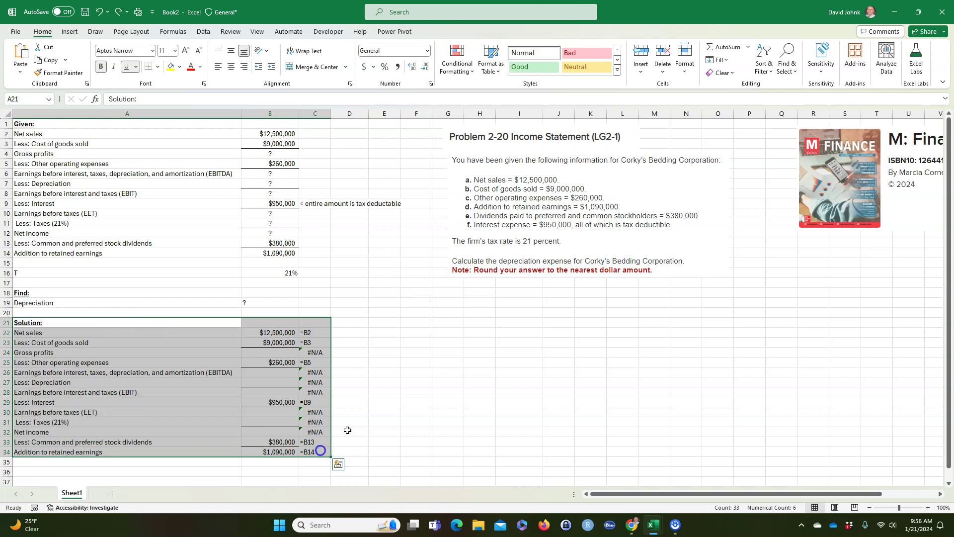
click(392, 412)
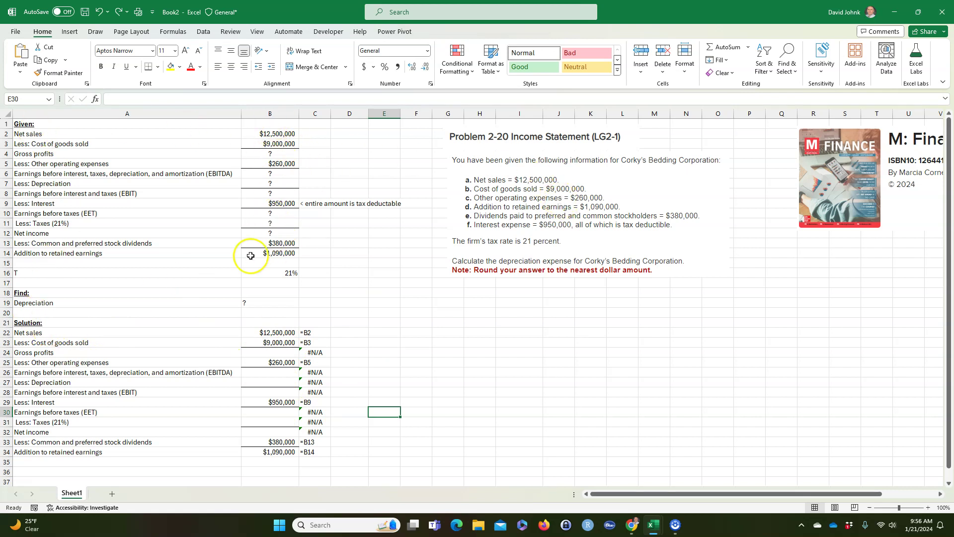
drag(37, 293, 271, 302)
drag(149, 322, 319, 440)
Review the Solution's gross profits row and its net sales and cost of goods sold inputs.
click(446, 401)
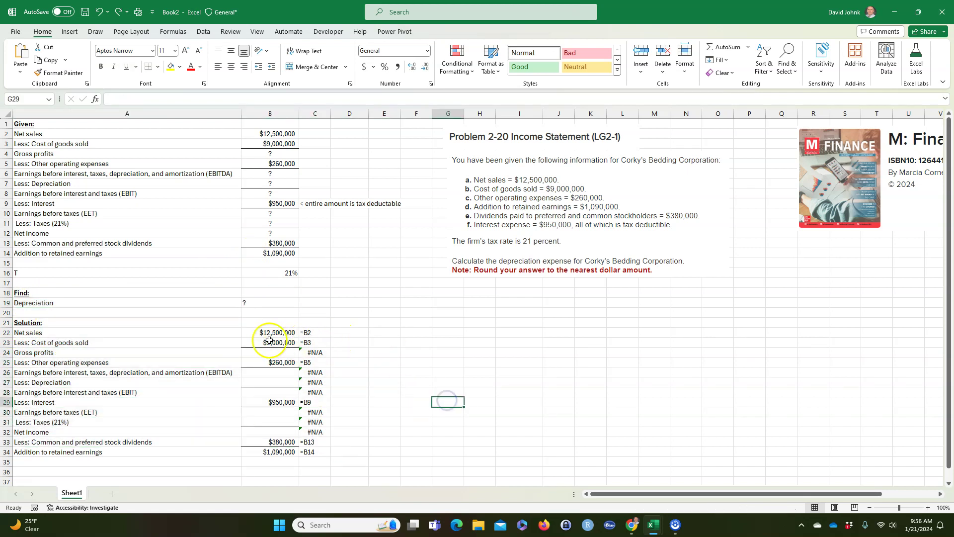
click(43, 352)
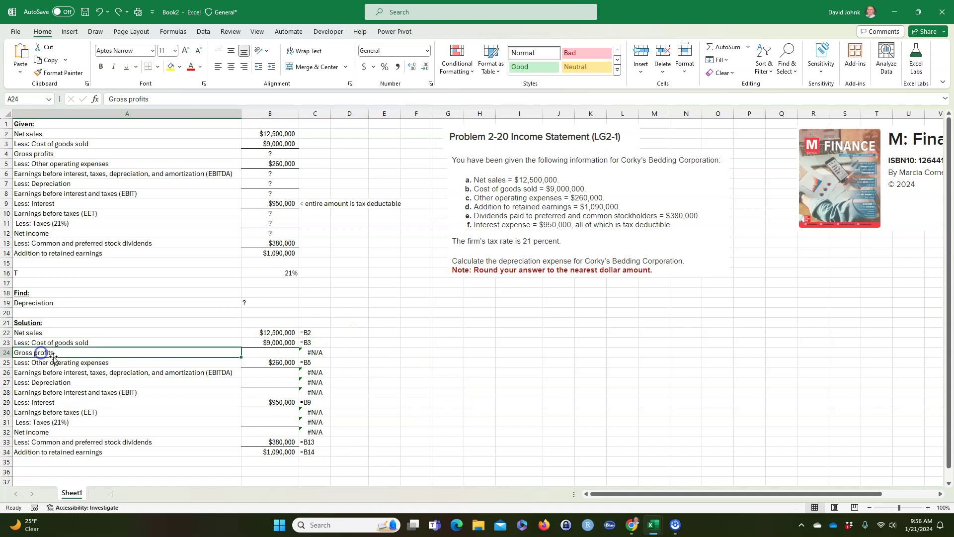
click(281, 353)
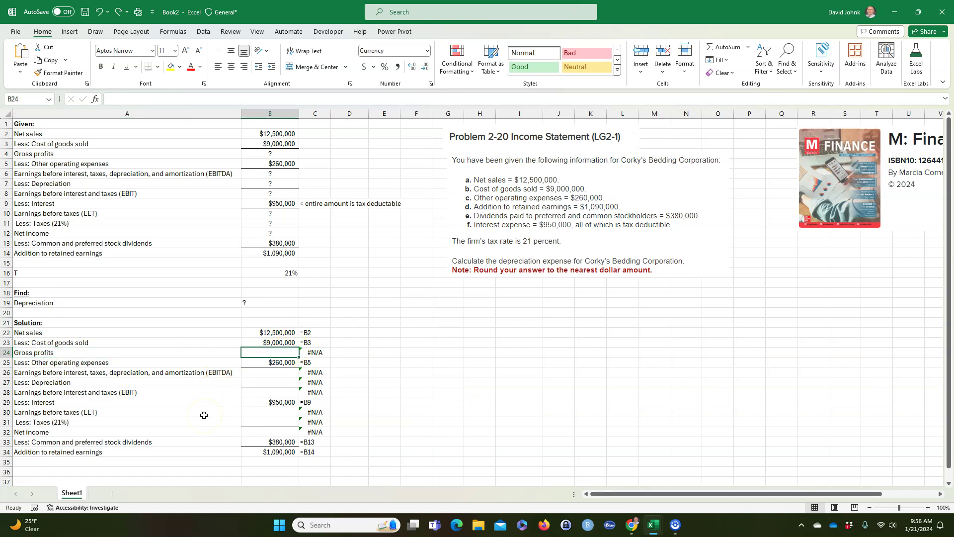
click(82, 344)
click(274, 332)
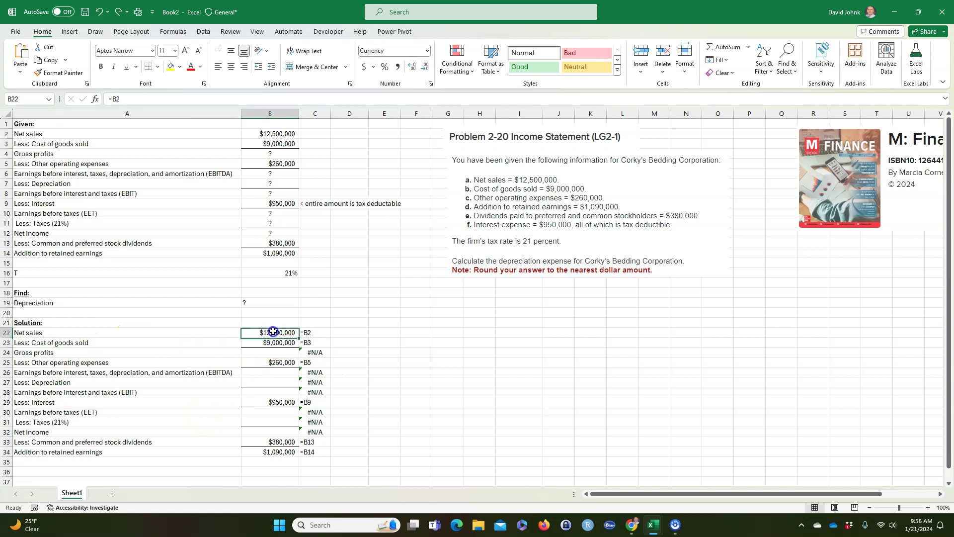
Enter =B22-B23 in B24 so gross profits show $3,500,000.
click(281, 353)
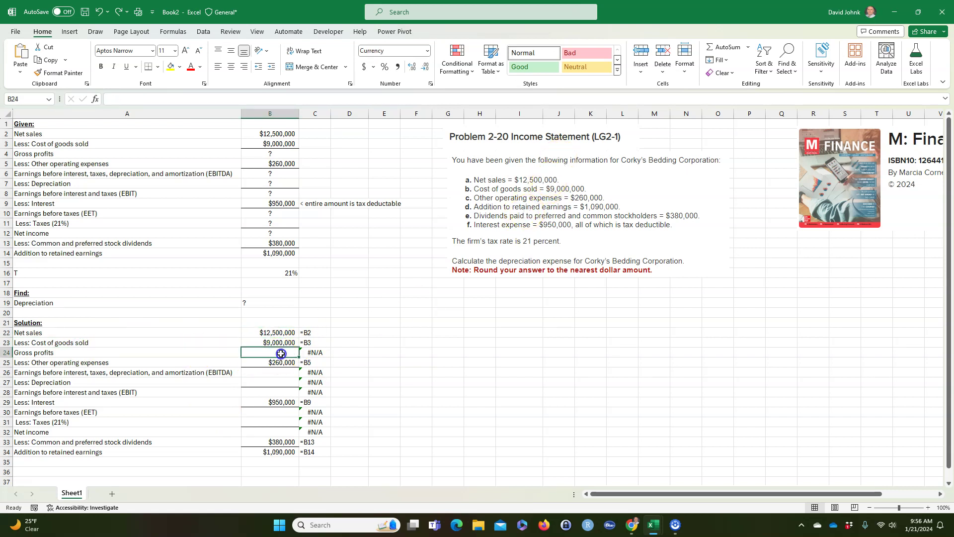
text(=)
click(286, 333)
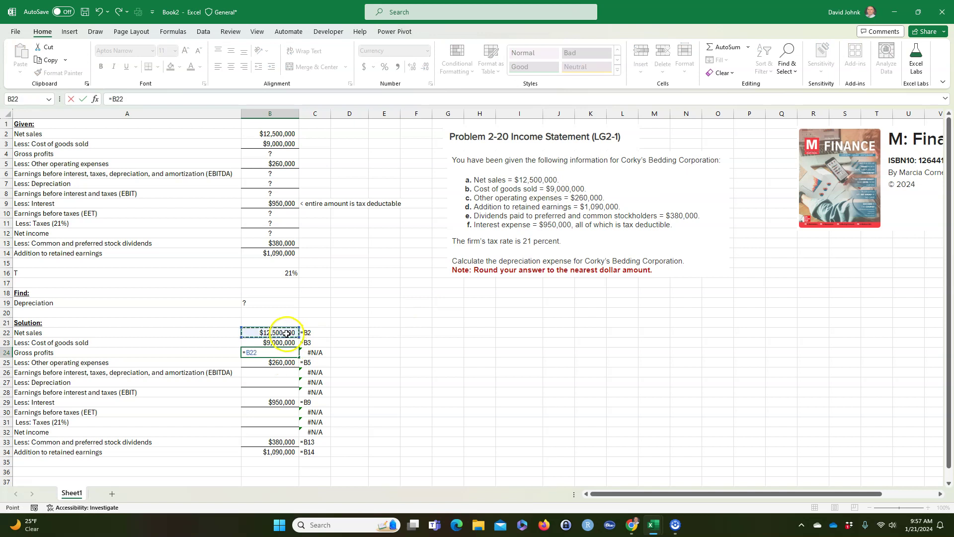
text(-)
click(283, 343)
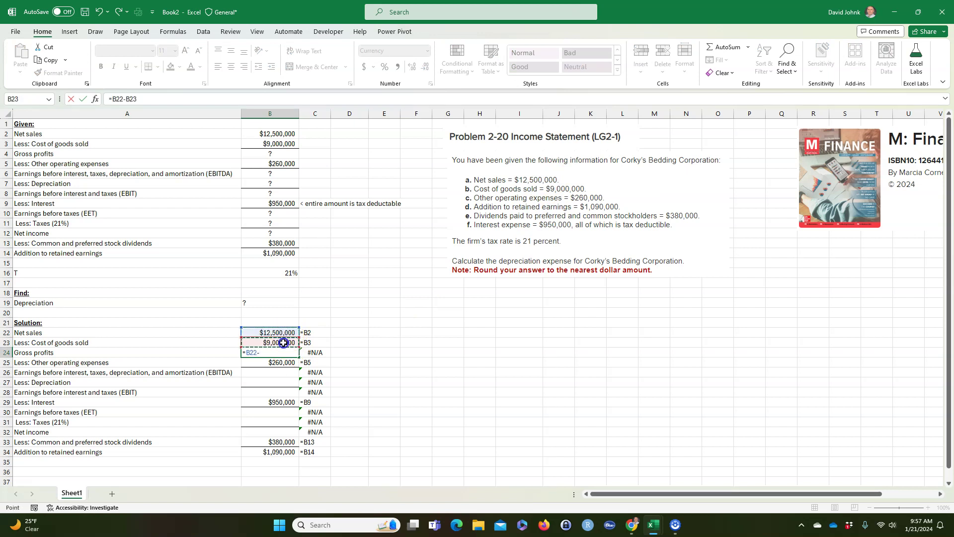
key(Return)
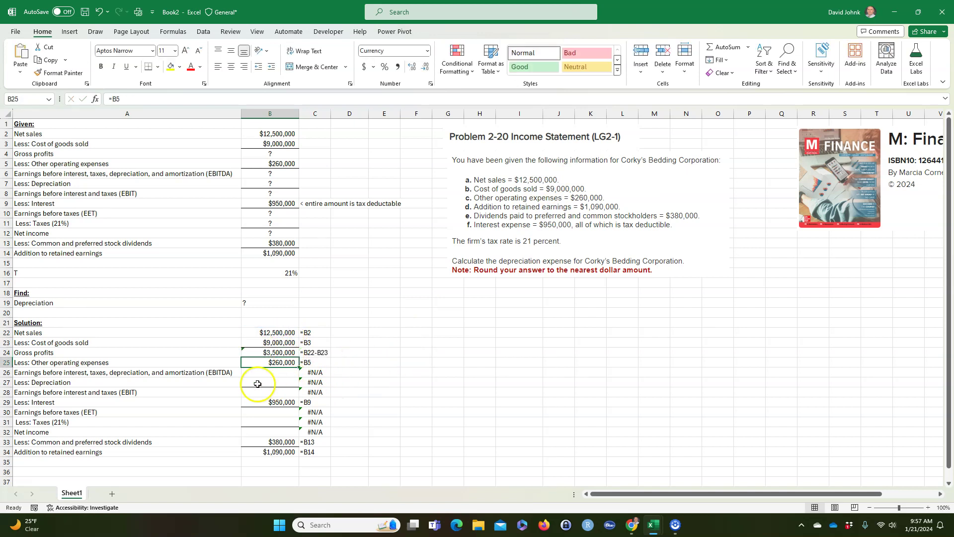
Enter =B24-B25 in B26 so EBITDA shows $3,240,000.
click(272, 377)
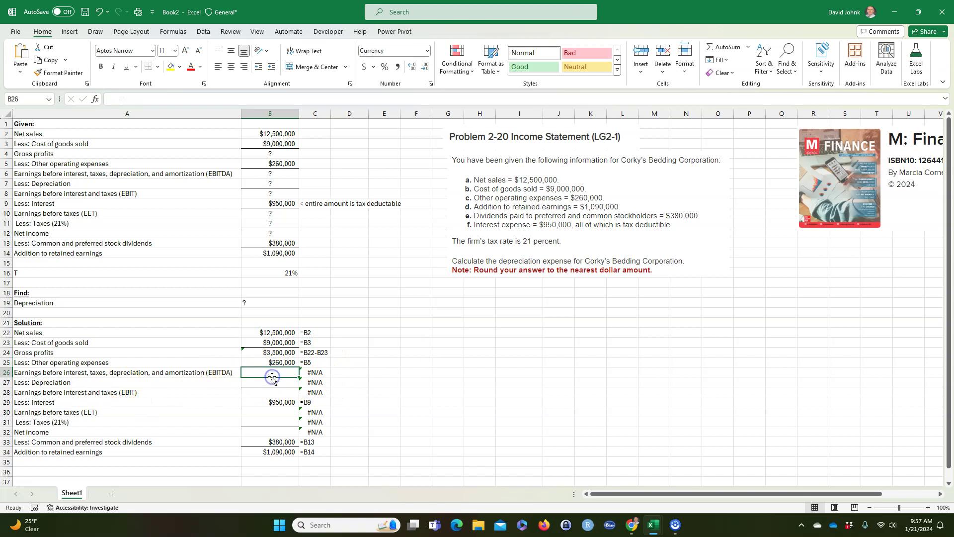
text(=)
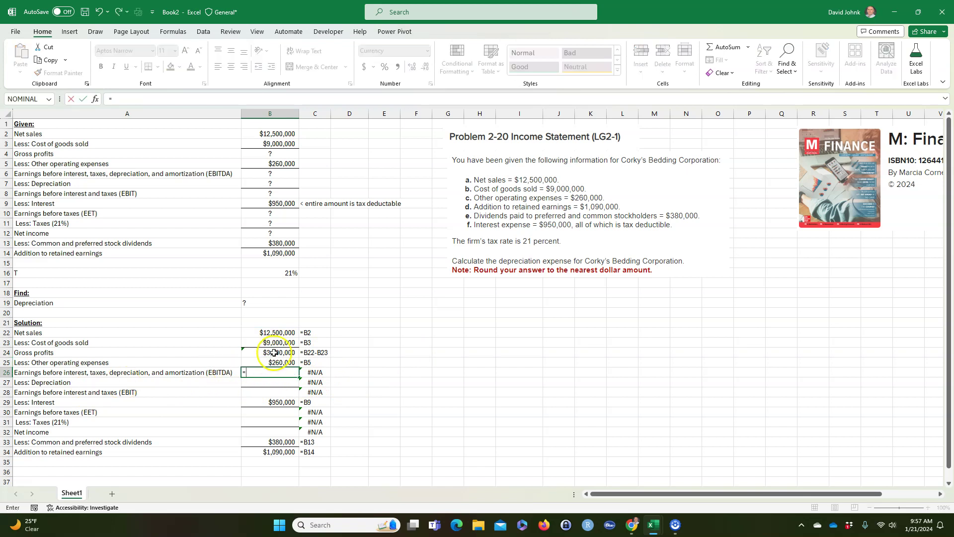
click(275, 352)
text(-)
click(282, 362)
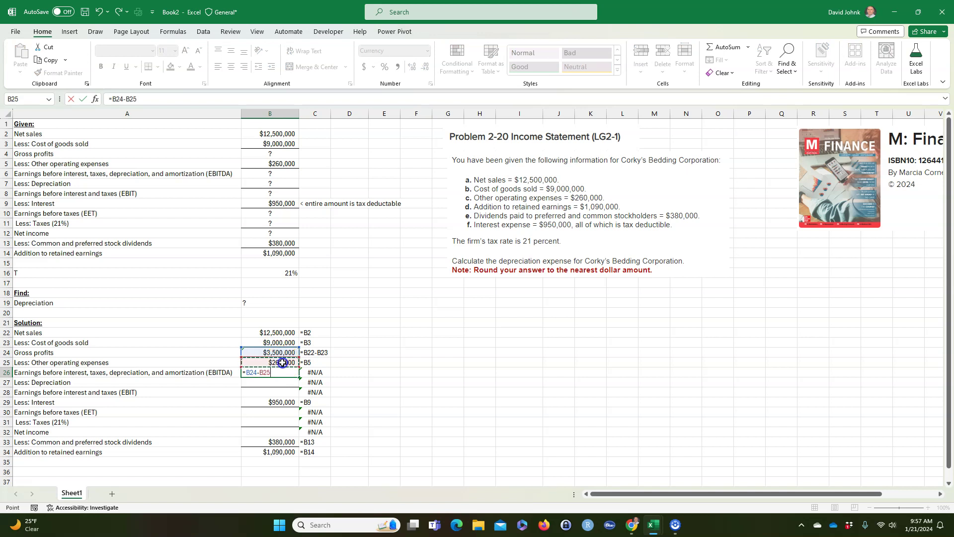
key(Return)
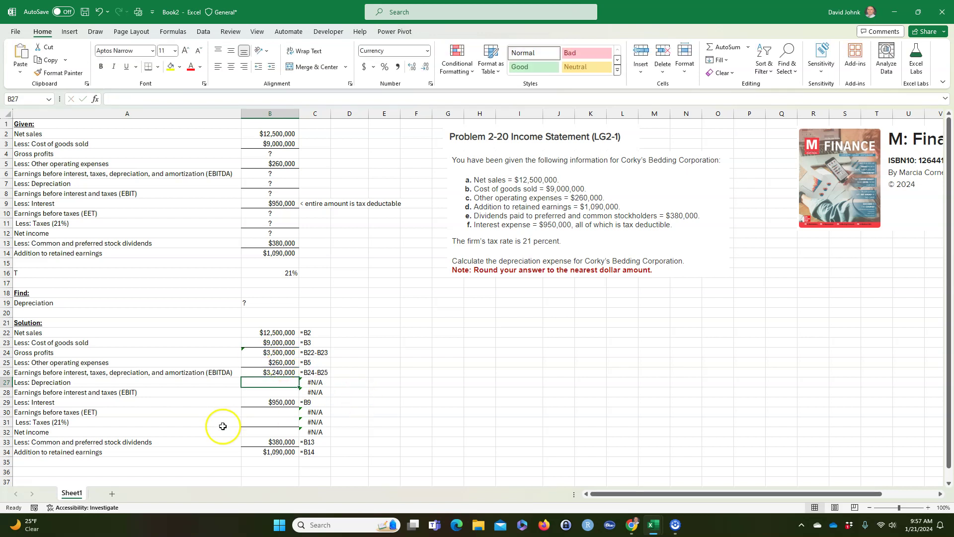
click(270, 382)
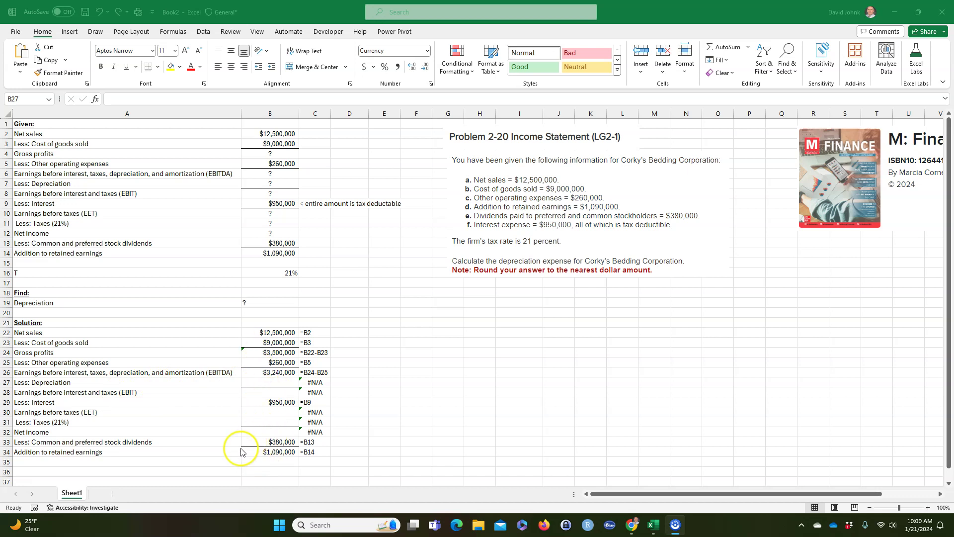
Enter =B34+B33 in B32 so net income adds retained earnings and dividends.
click(282, 452)
click(281, 451)
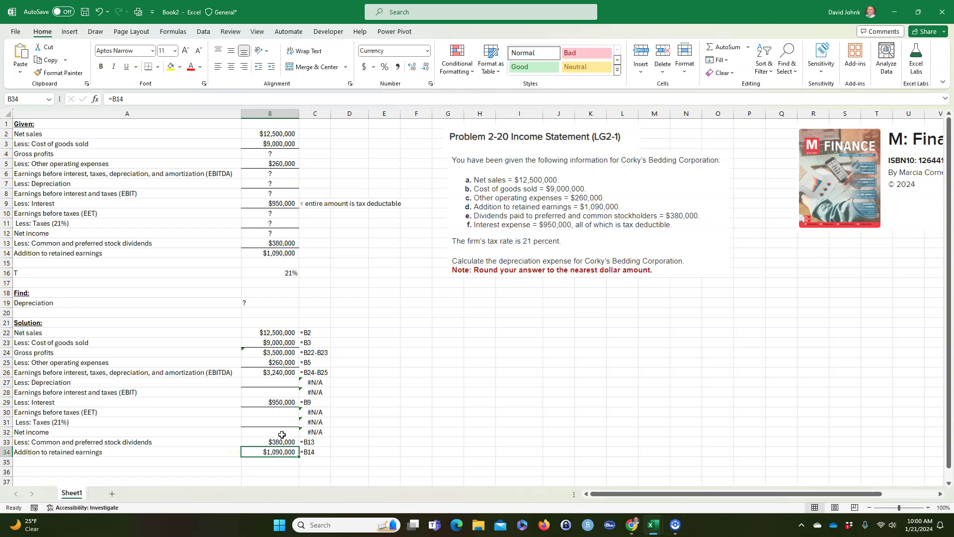
click(281, 431)
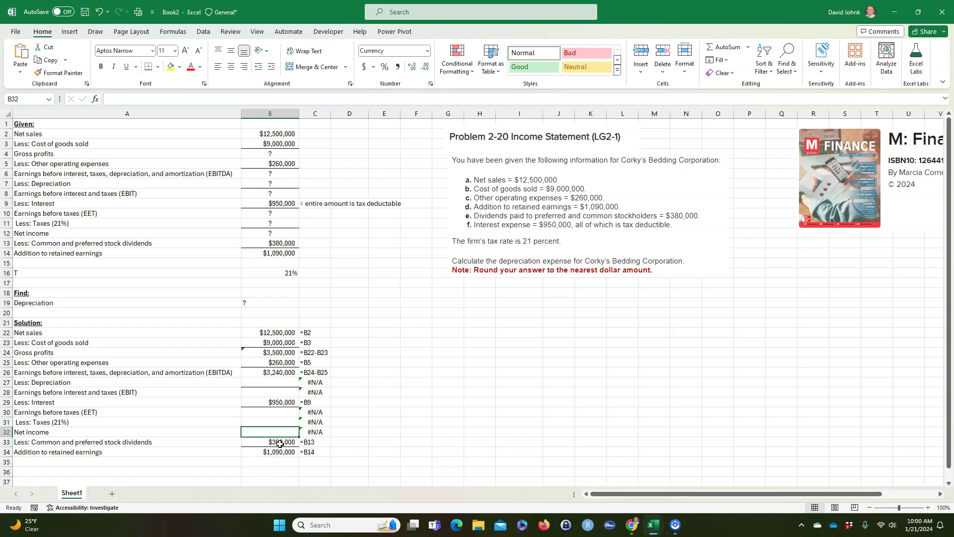
click(279, 443)
click(280, 452)
click(274, 433)
text(=)
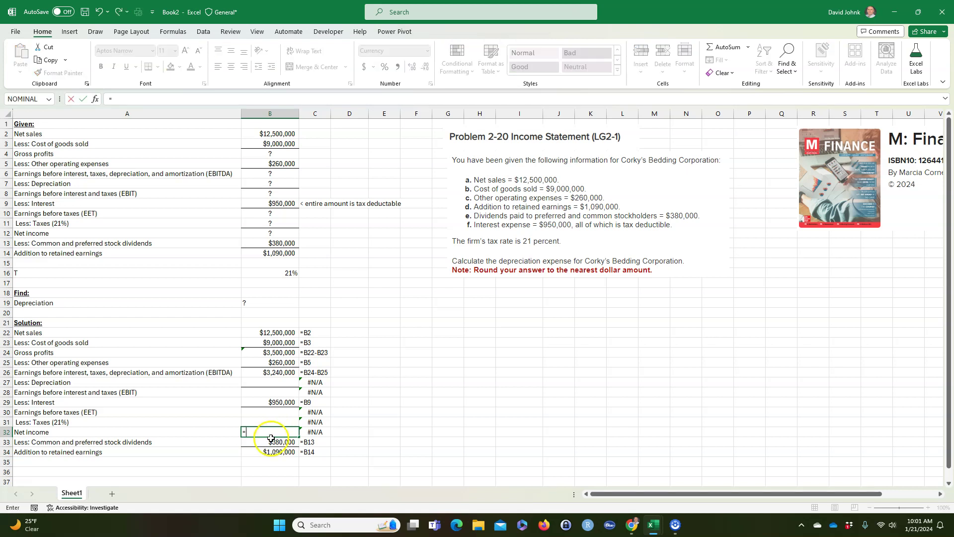
click(269, 451)
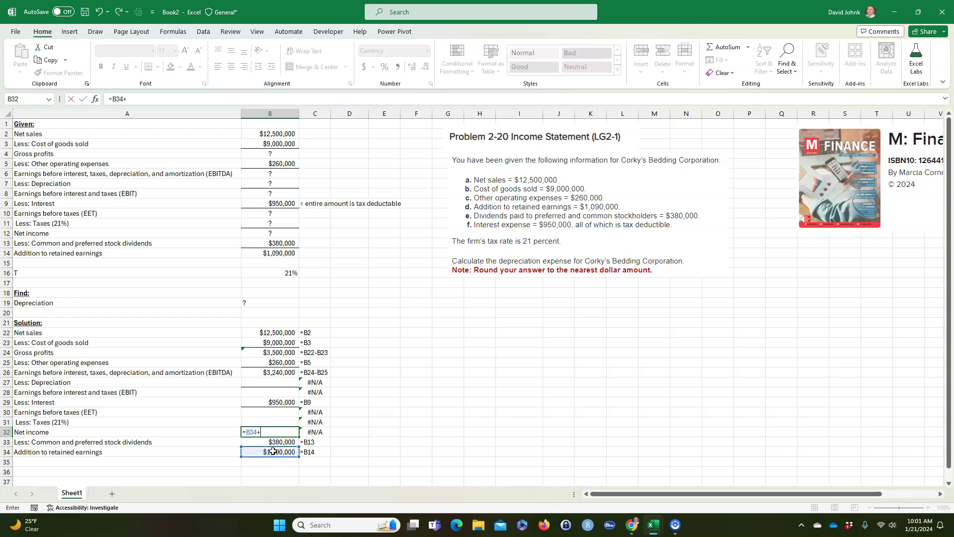
key(Return)
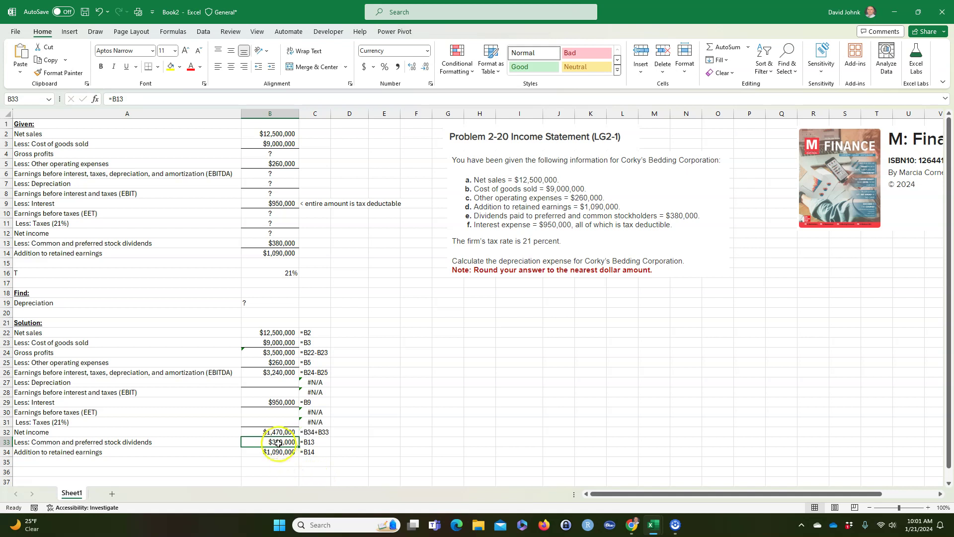
Check the $1,470,000 net income against the still-empty earnings before taxes and taxes cells.
click(271, 452)
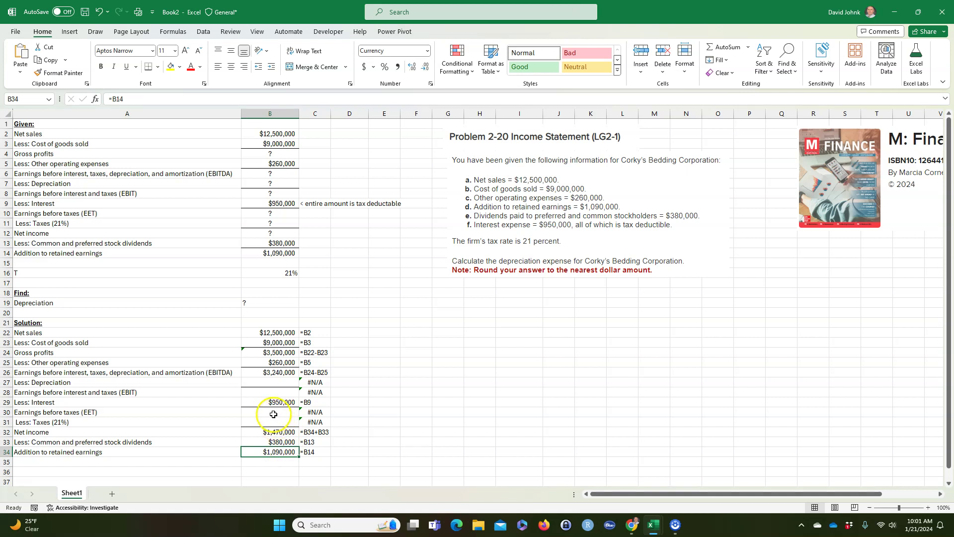
click(273, 412)
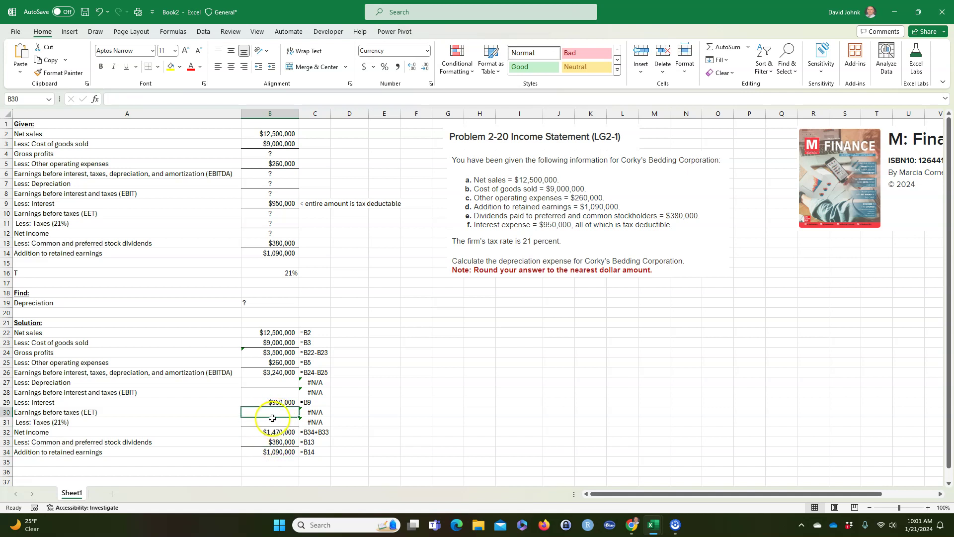
click(272, 423)
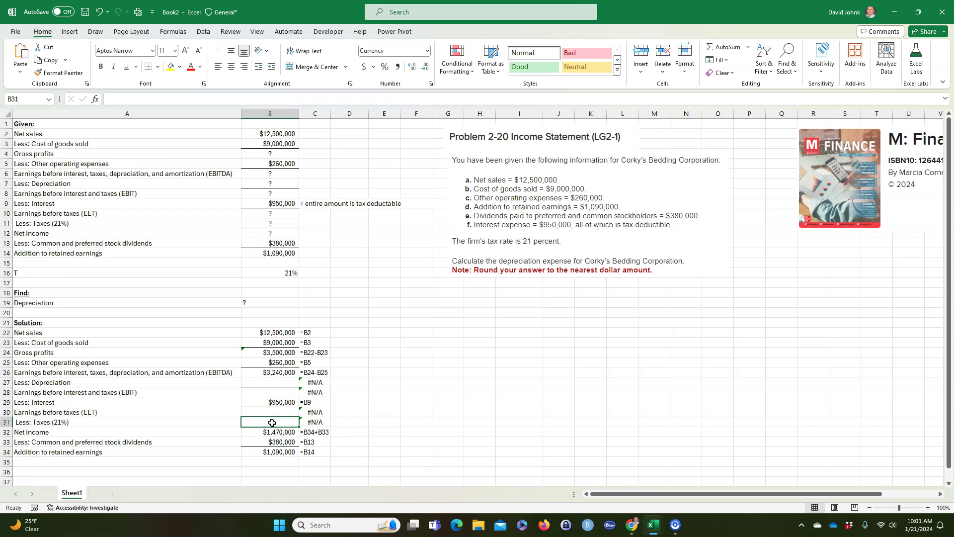
click(283, 431)
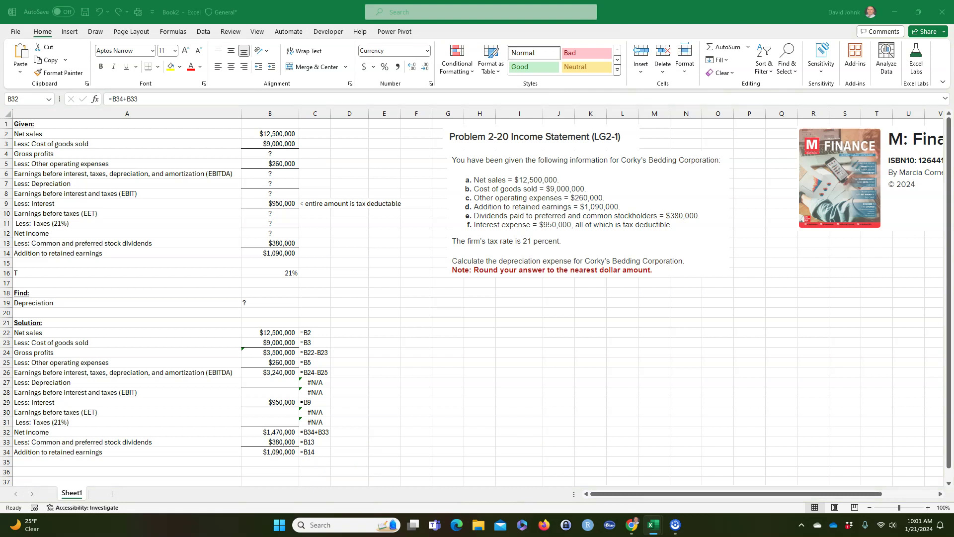
Paste the notes X-.21X = 1470000 and (1-.21)X = 1470000 into G30:G31.
key(ctrl+c)
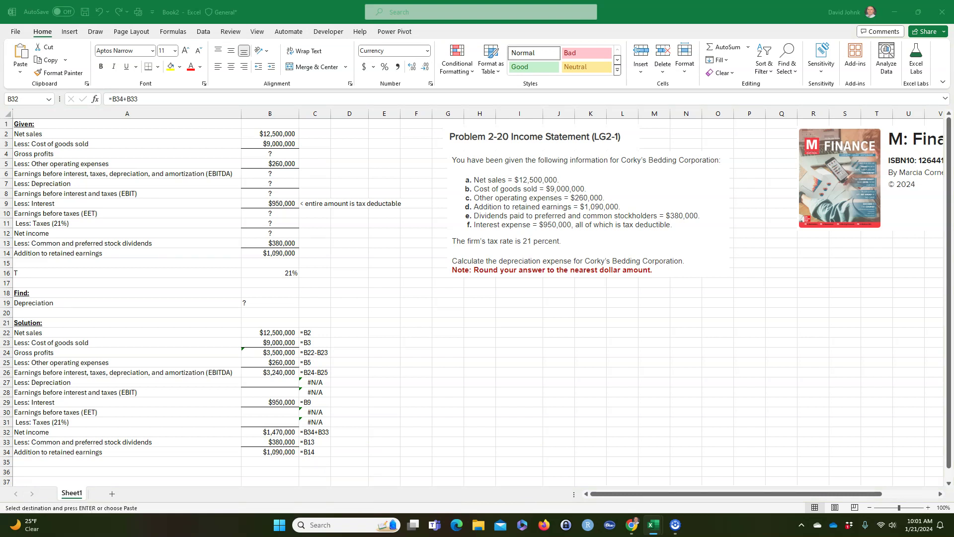
click(444, 413)
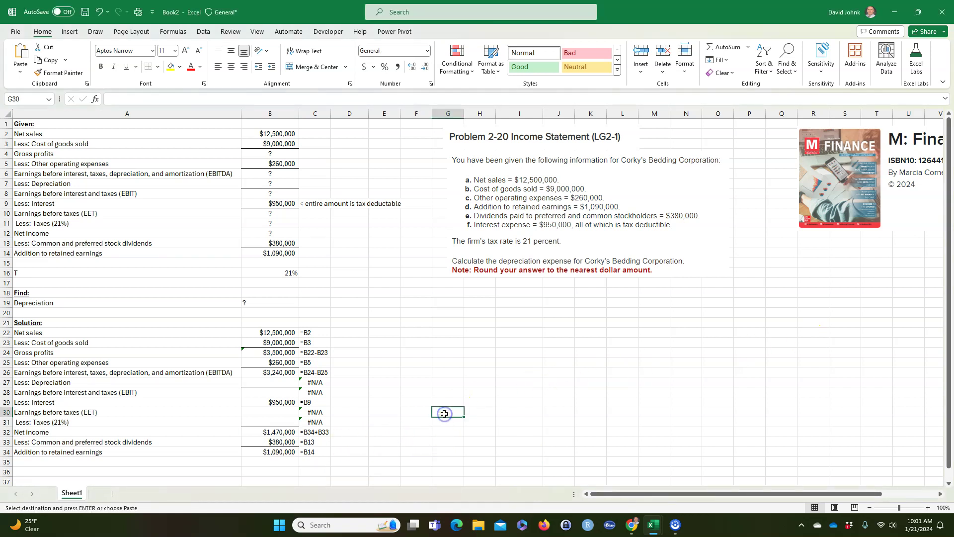
key(ctrl+v)
click(479, 452)
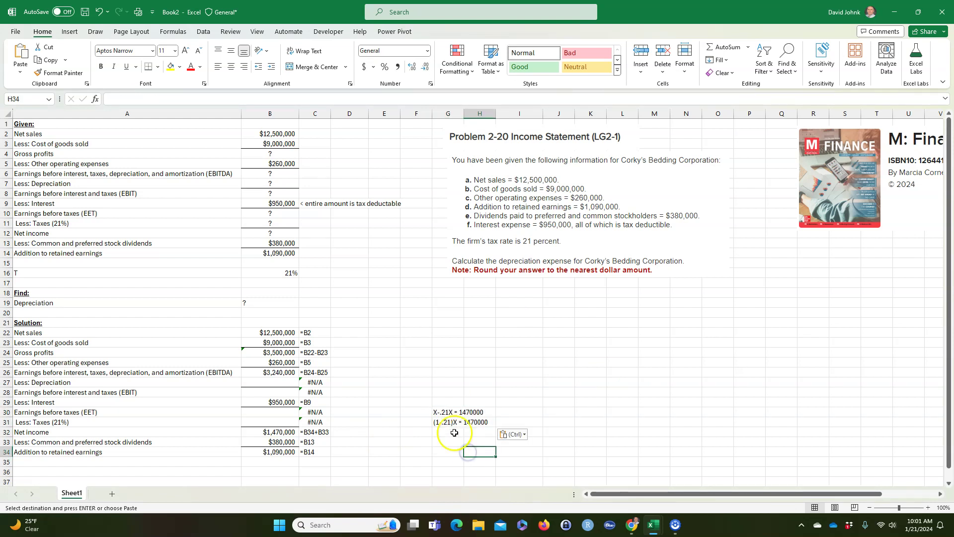
click(276, 412)
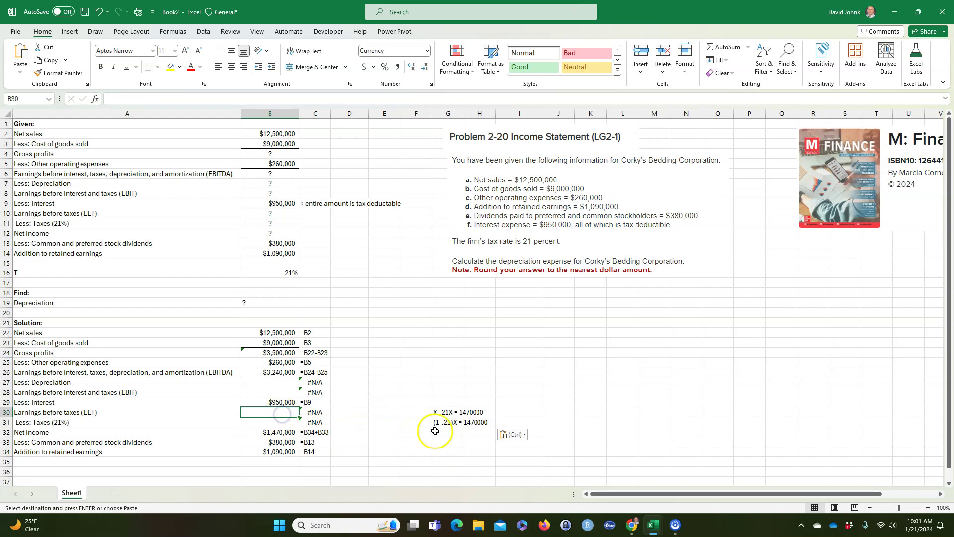
click(273, 407)
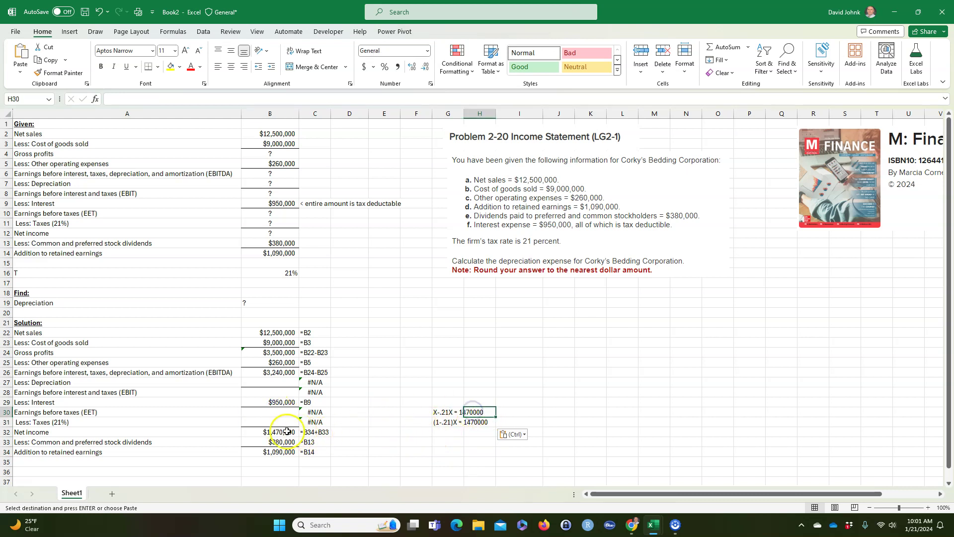
click(280, 432)
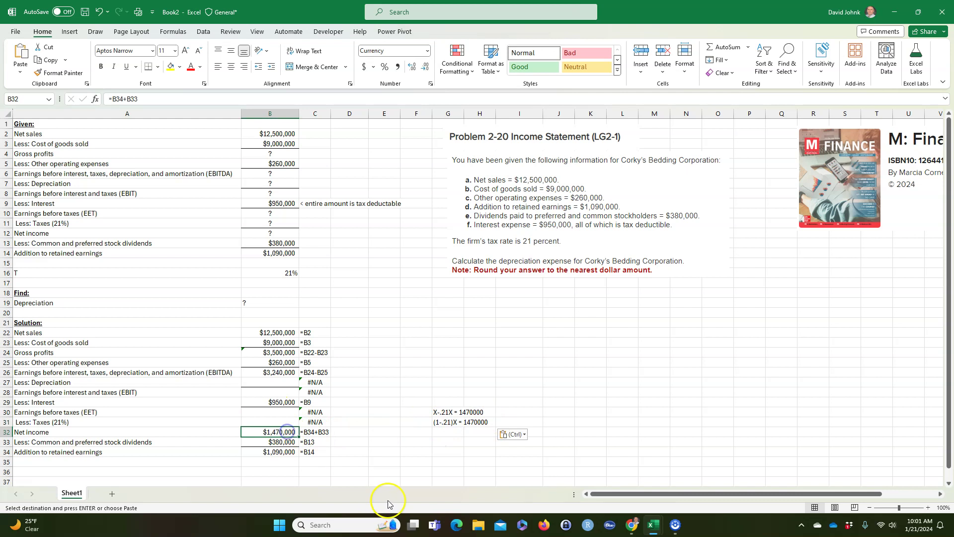
click(451, 432)
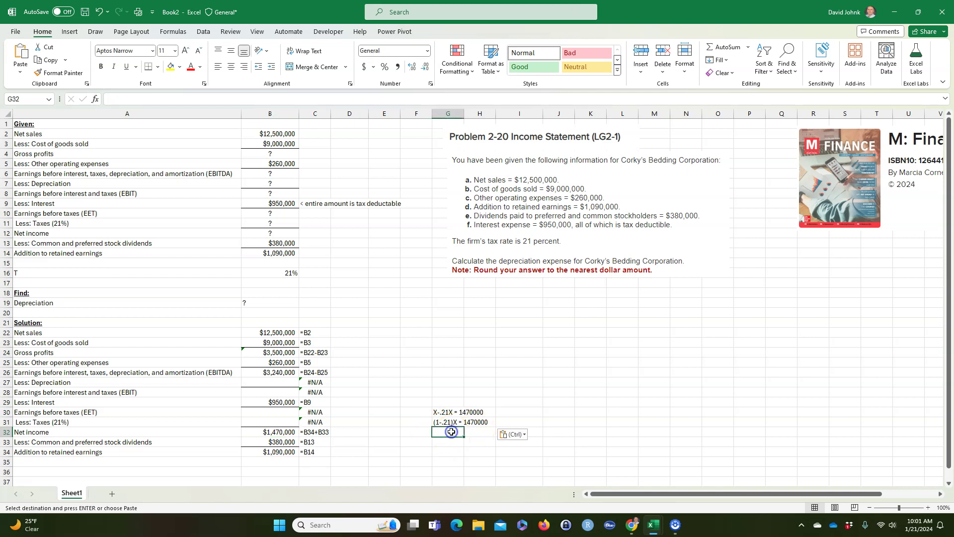
Label G32 'X =' and enter =B32/(1-B16) in H32, giving $1,860,759.49.
double_click(451, 432)
key(ctrl+v)
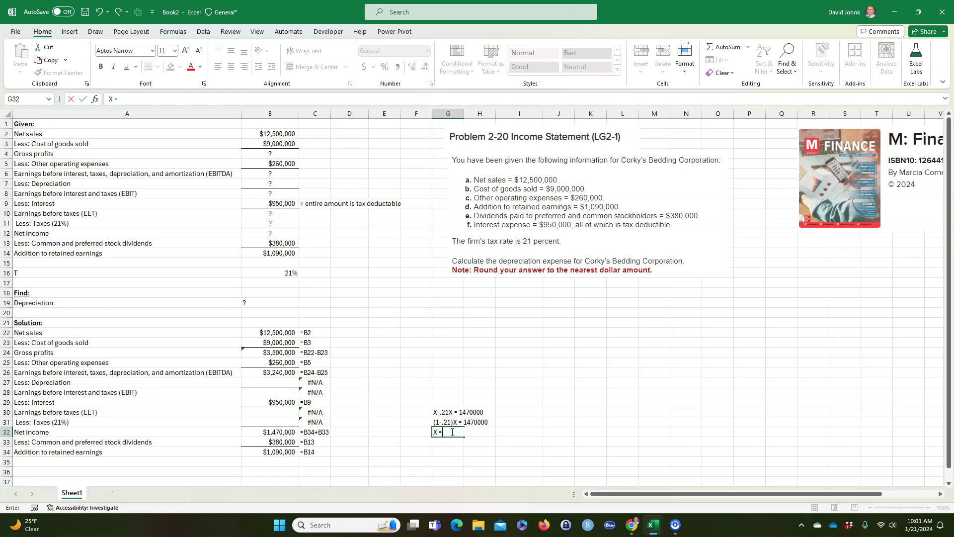
click(502, 473)
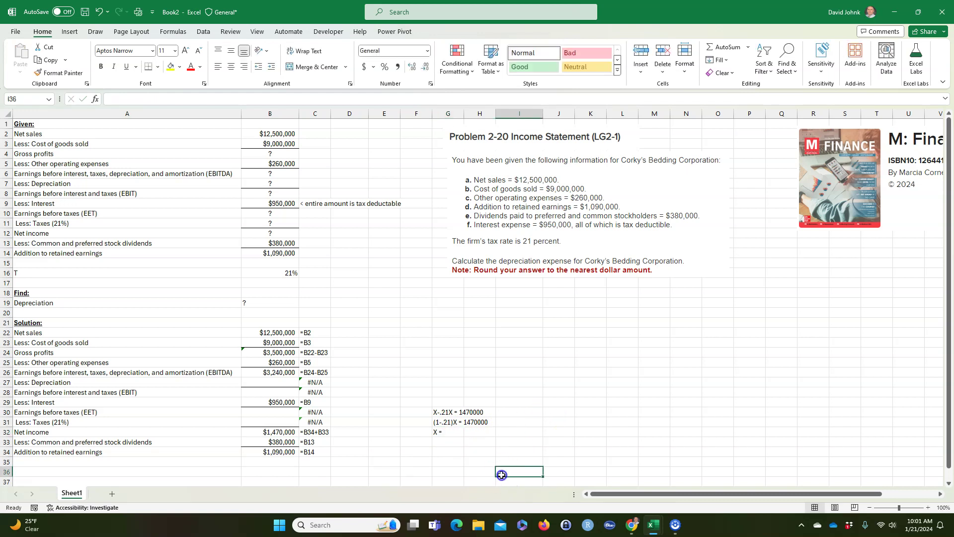
click(480, 433)
text(=)
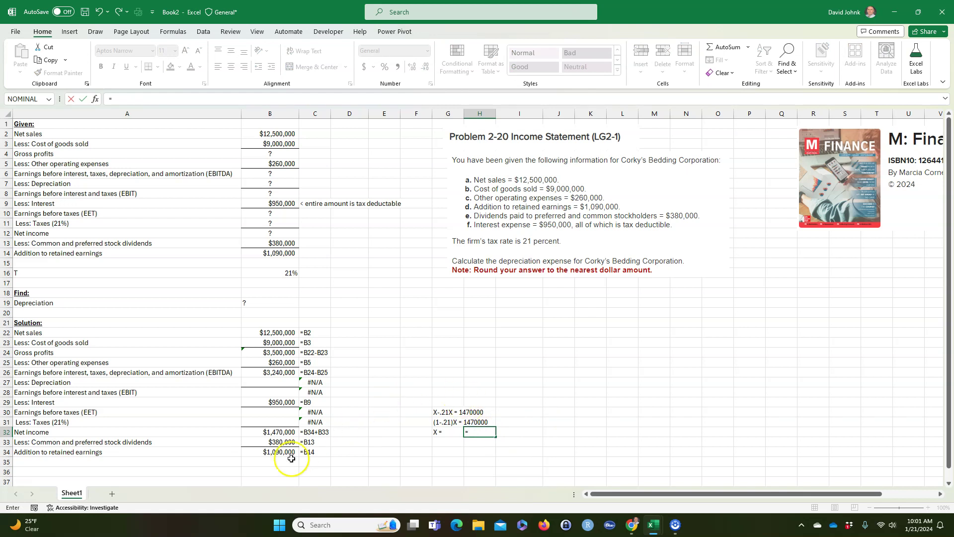
click(270, 431)
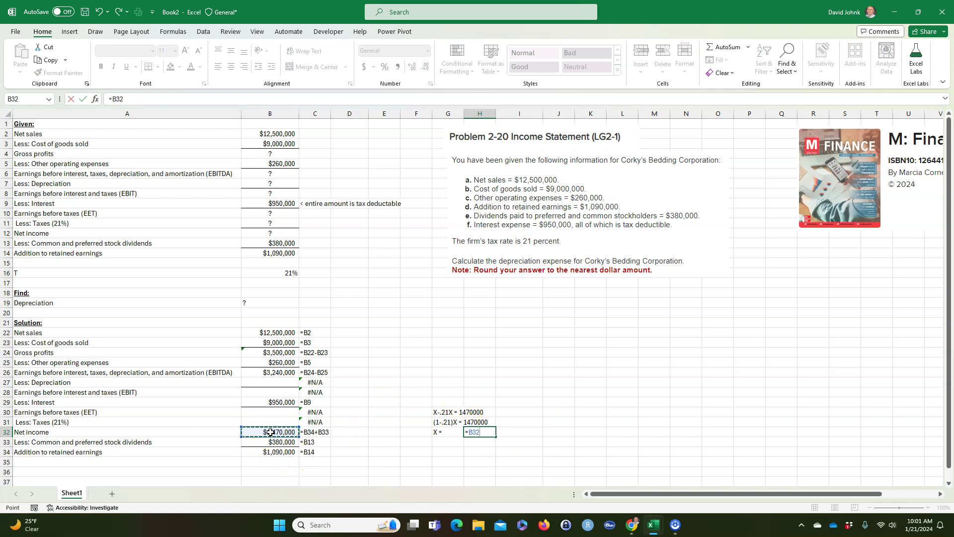
text(/(1-)
click(285, 272)
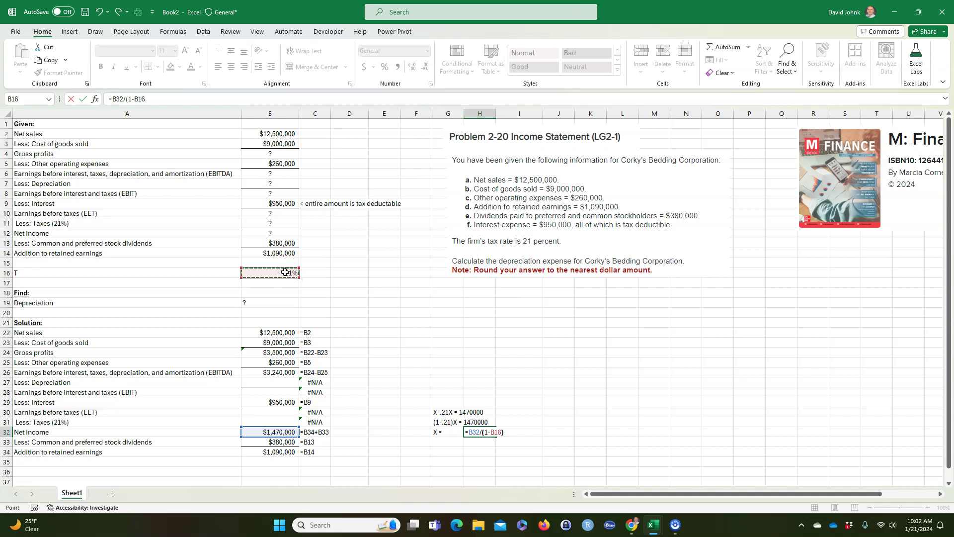
key(Return)
Copy net income from B32 and paste it into E33 as the plain value 1470000.
scroll(597, 313, right, 2)
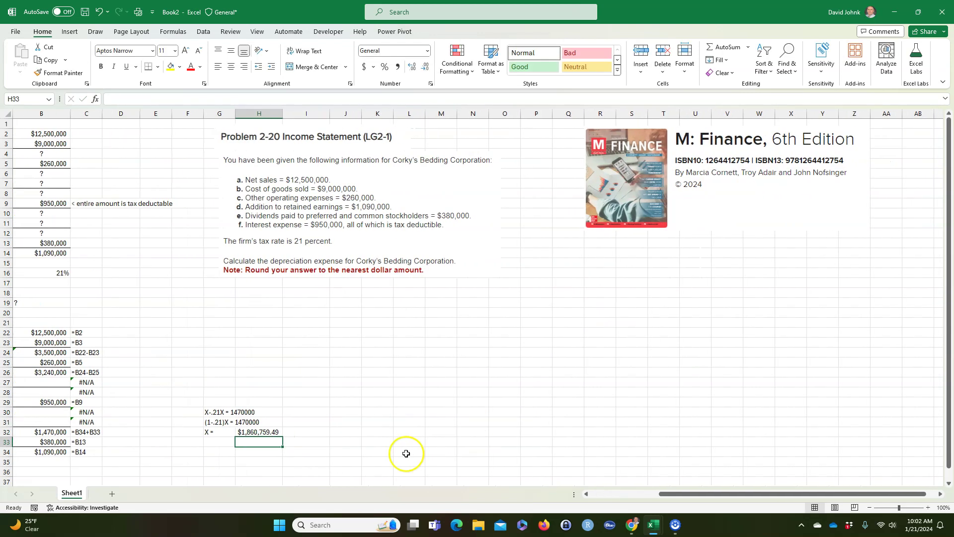
drag(735, 492, 598, 493)
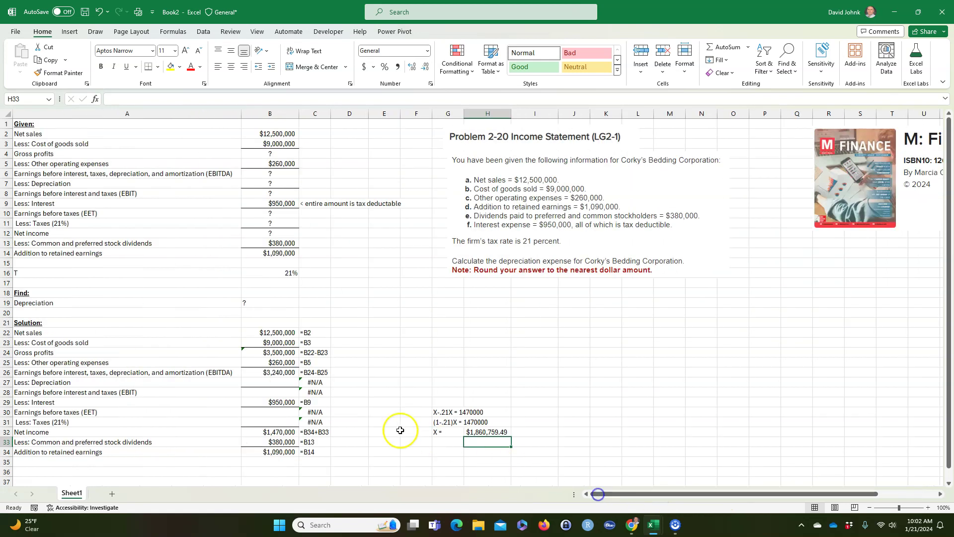
click(266, 421)
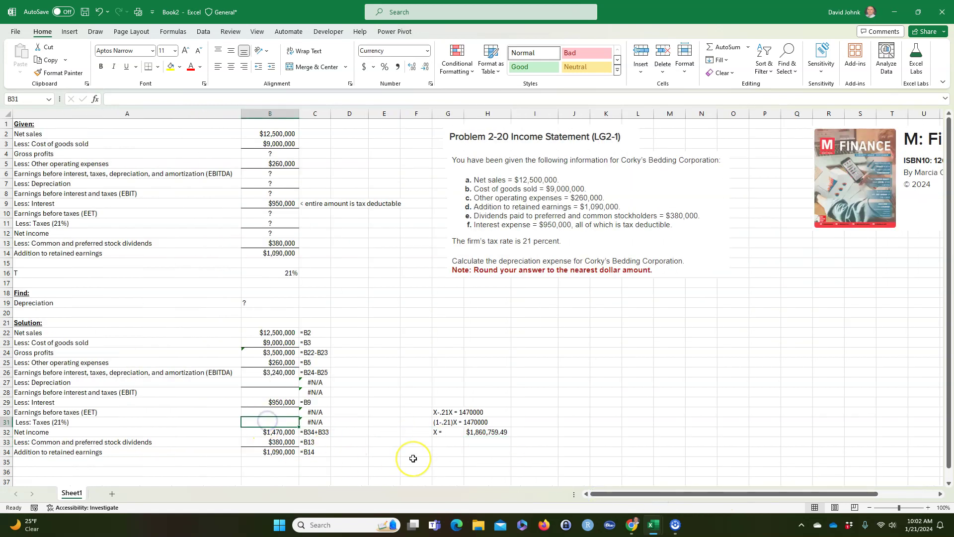
click(266, 411)
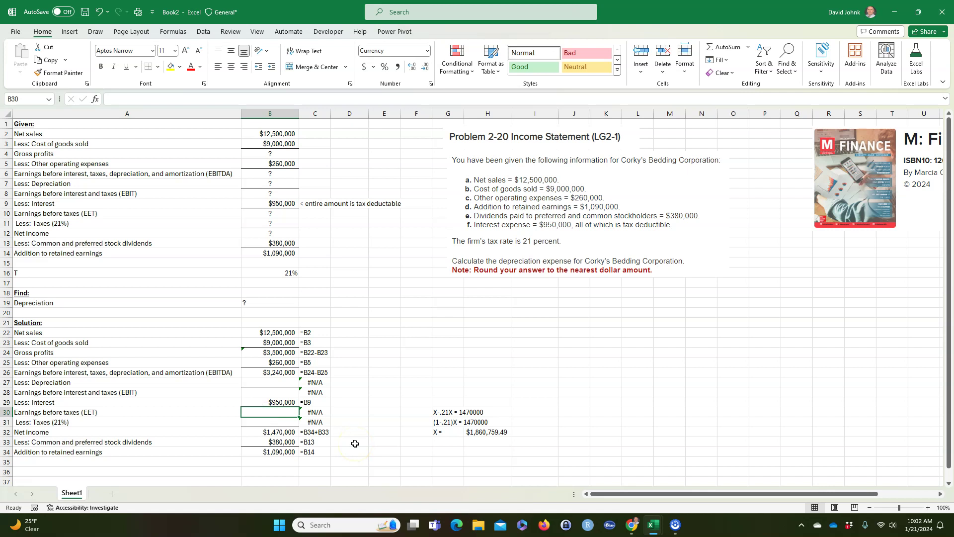
click(278, 432)
right_click(278, 432)
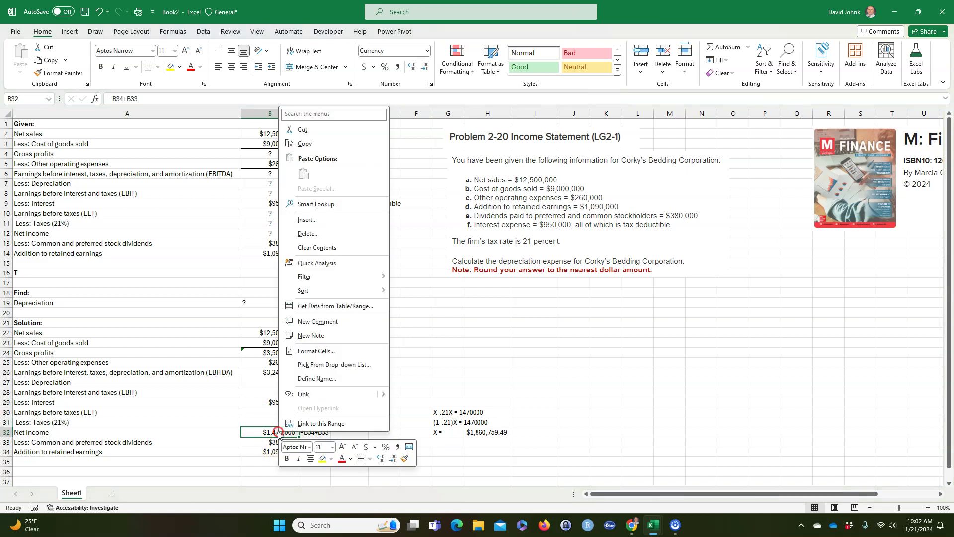
click(305, 143)
click(381, 439)
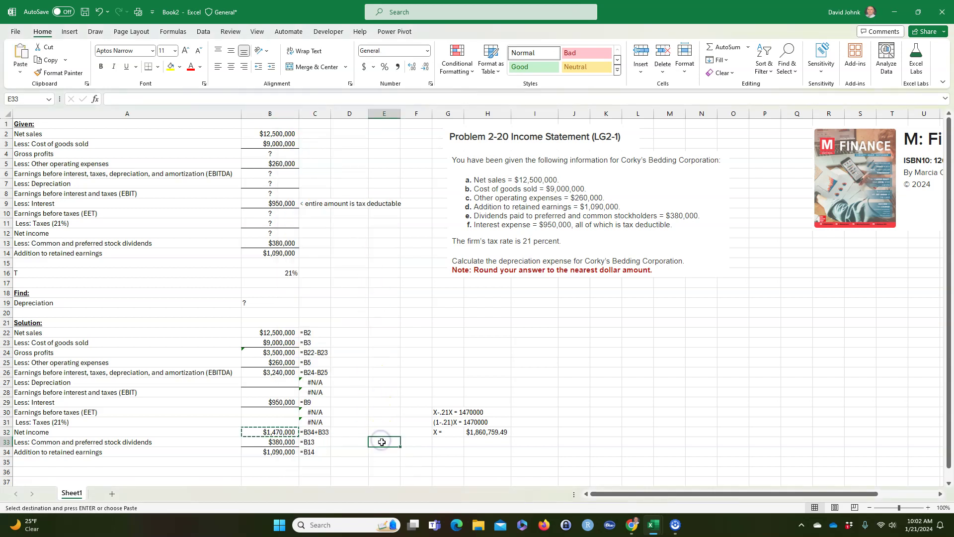
right_click(381, 441)
click(425, 189)
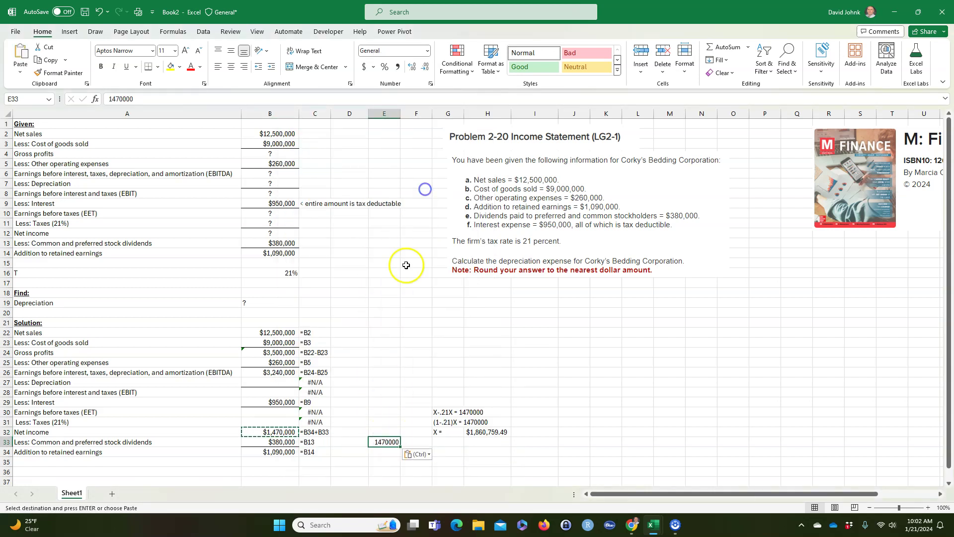
Review the algebra in G30:H33 and the stored E33 value, then cancel the pending copy.
click(485, 413)
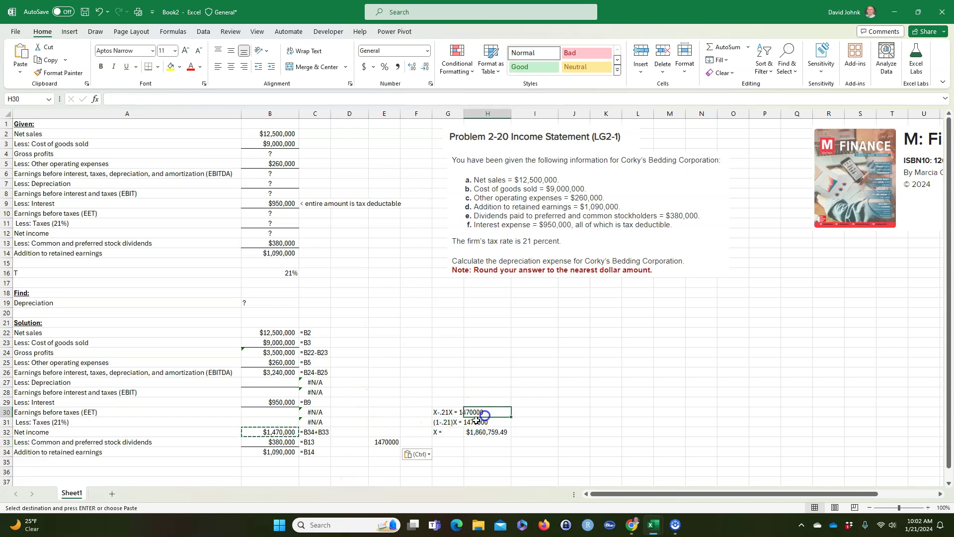
drag(445, 412, 498, 440)
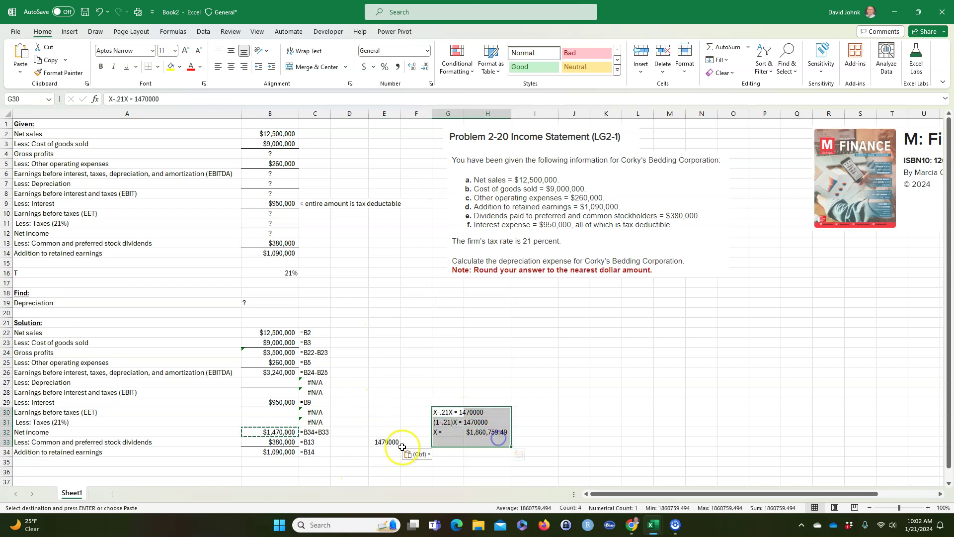
click(386, 442)
key(Escape)
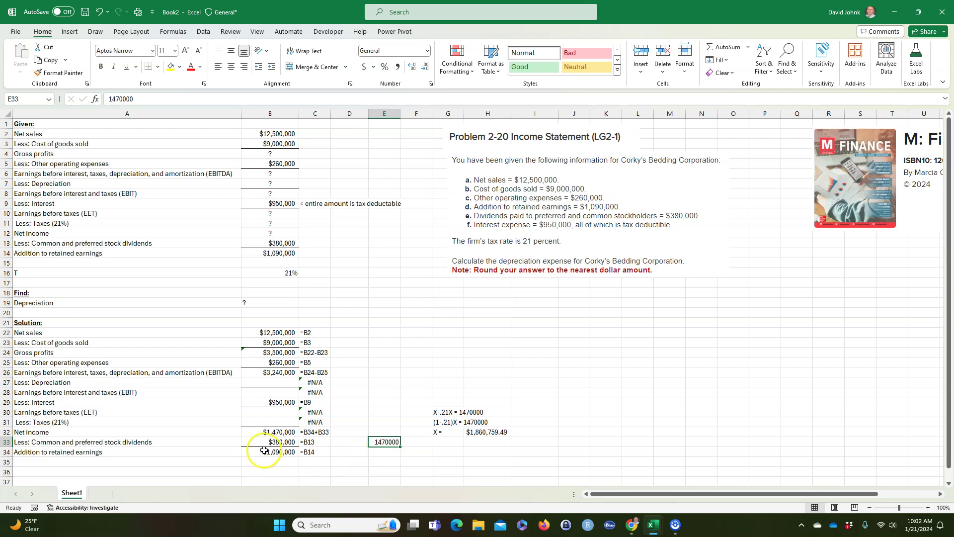
click(268, 412)
Enter =B30-B31 in B32 so net income is earnings before taxes minus taxes.
click(272, 431)
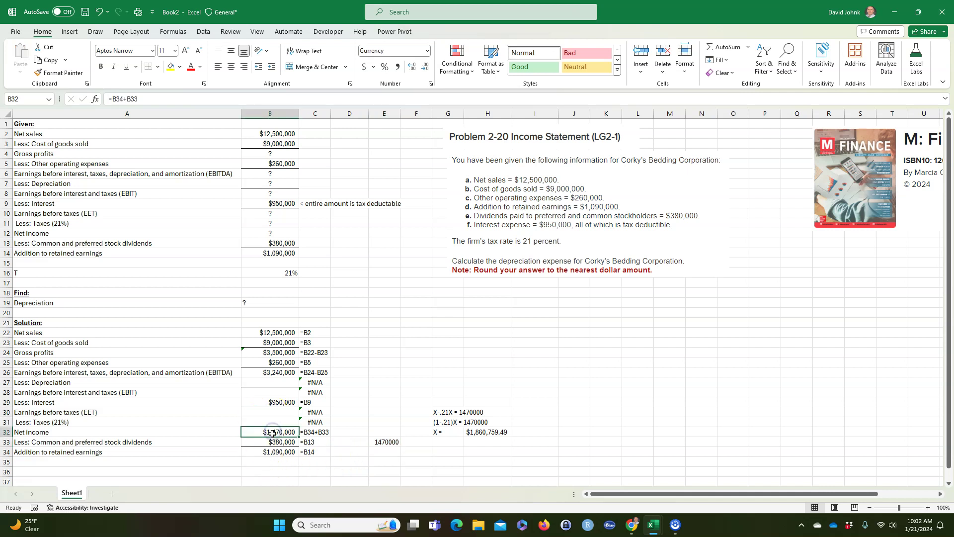
text(=)
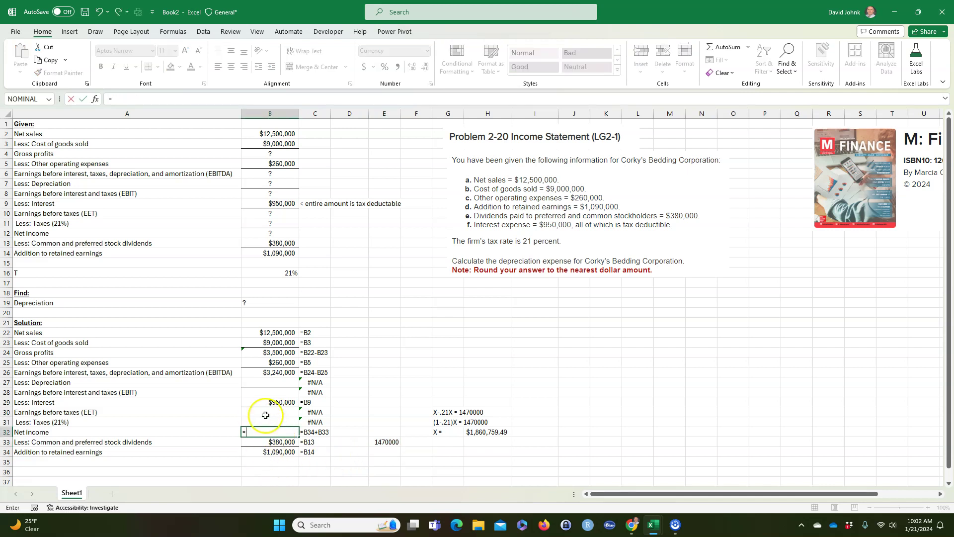
click(266, 415)
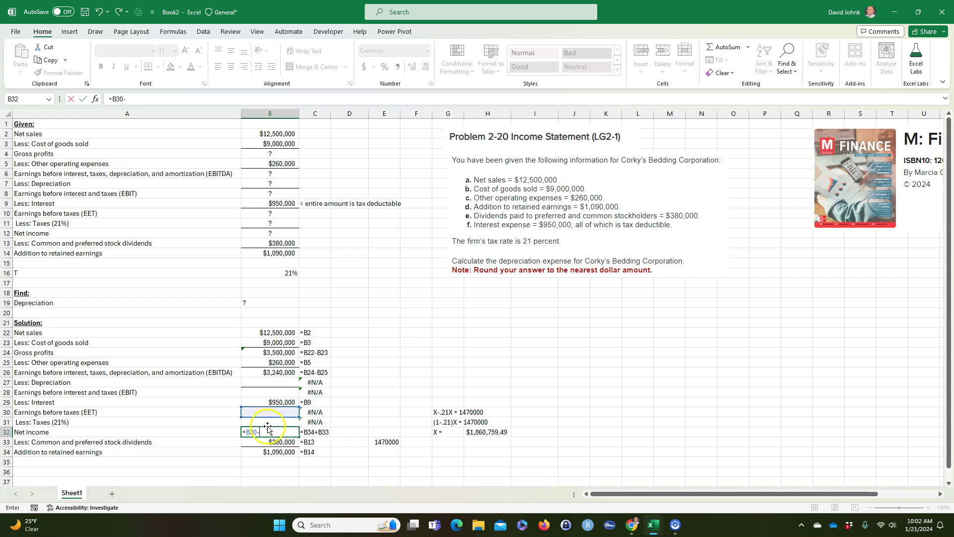
key(Return)
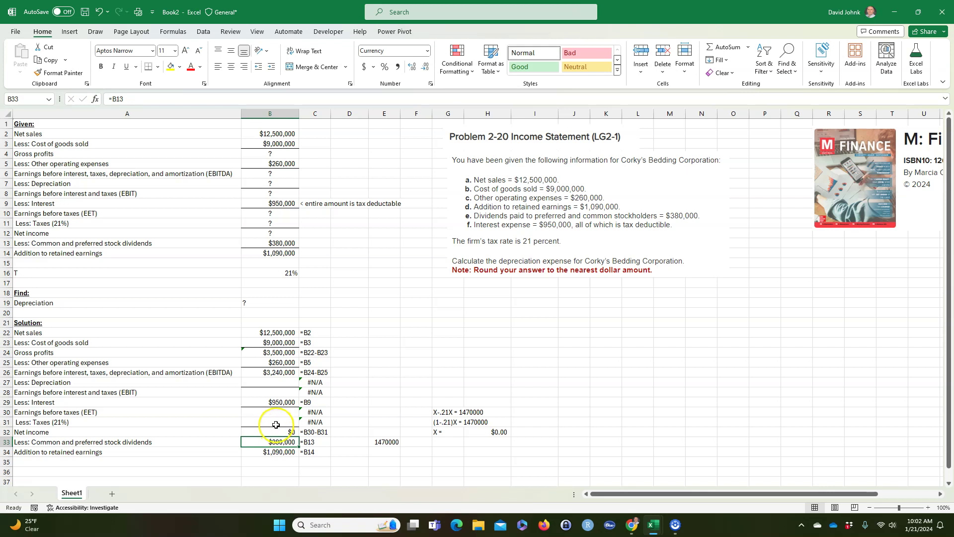
Enter =B30*B16 in B31 so taxes are earnings before taxes times 21%.
click(276, 422)
text(=)
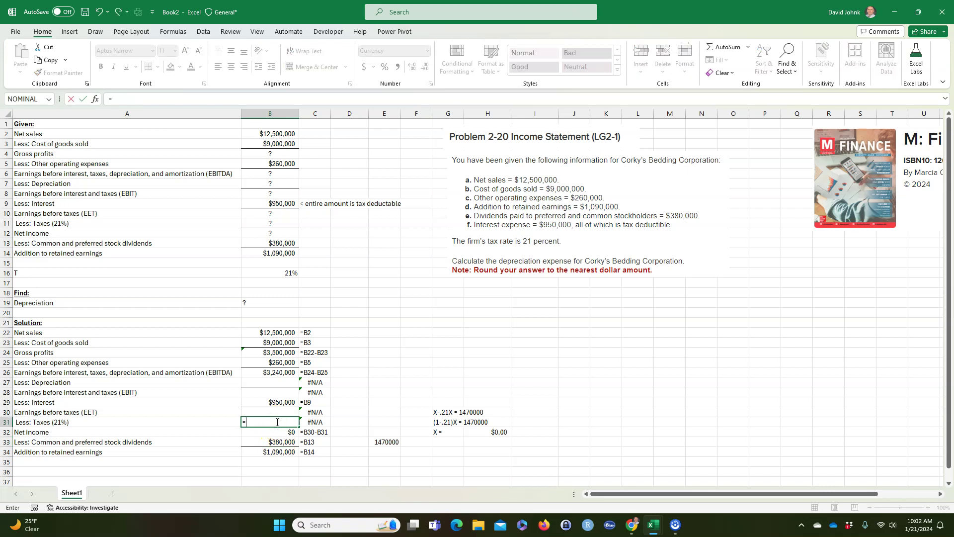
click(276, 412)
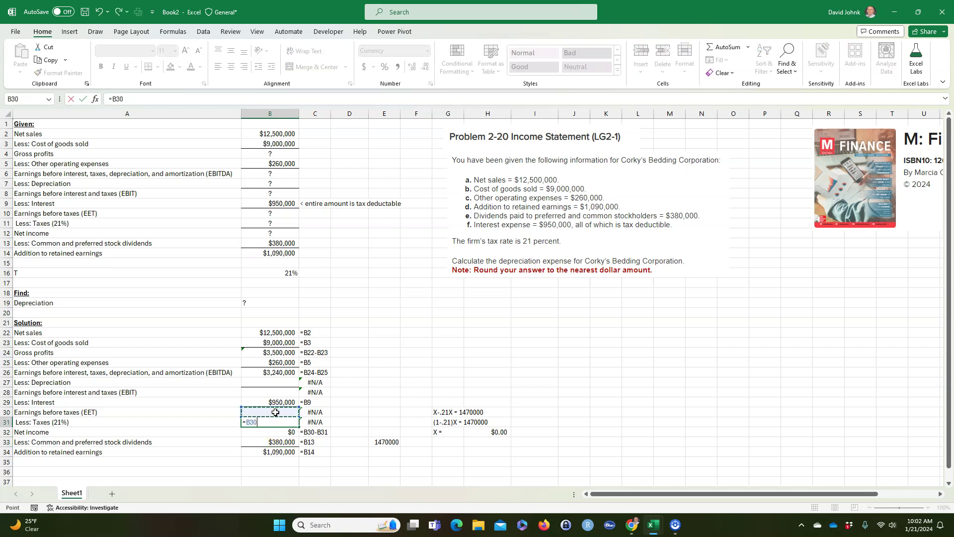
text(*)
scroll(298, 348, right, 1)
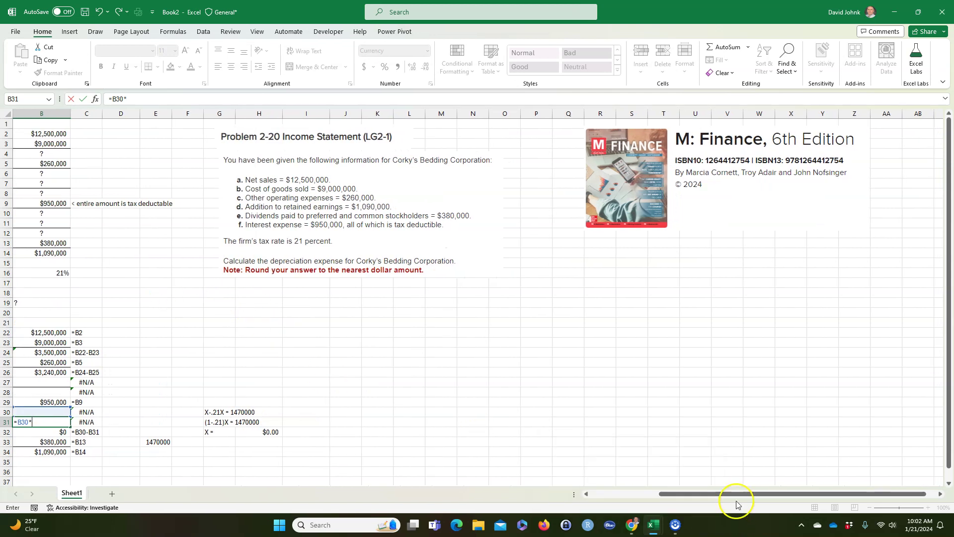
scroll(734, 494, left, 3)
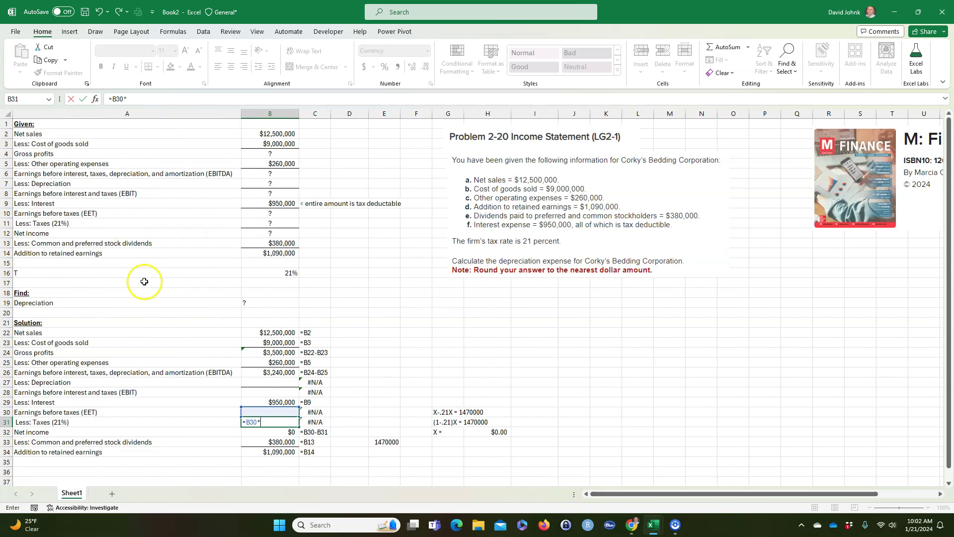
click(293, 272)
key(Return)
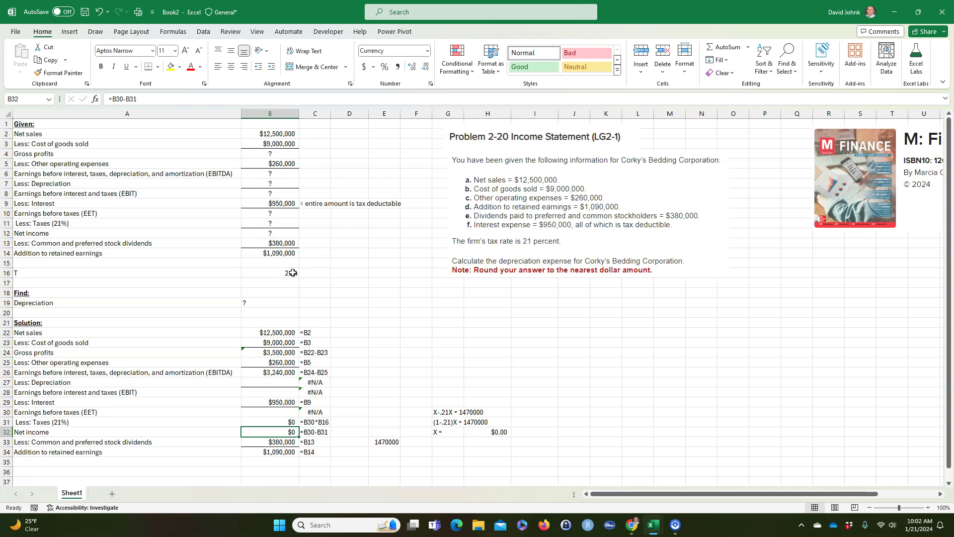
key(Up)
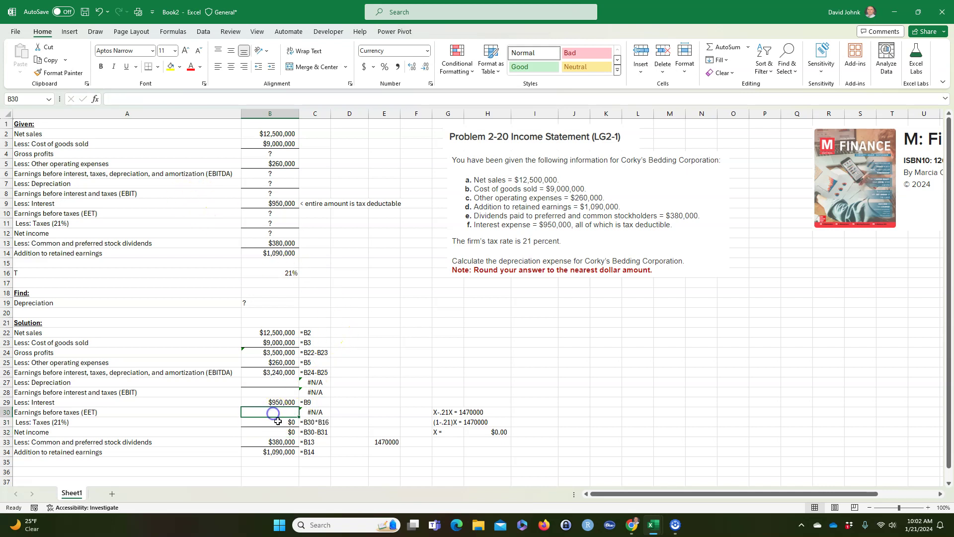
key(Down)
Check the new formulas in B30–B32 and the stored 1470000 in E33.
click(271, 414)
click(270, 432)
click(383, 442)
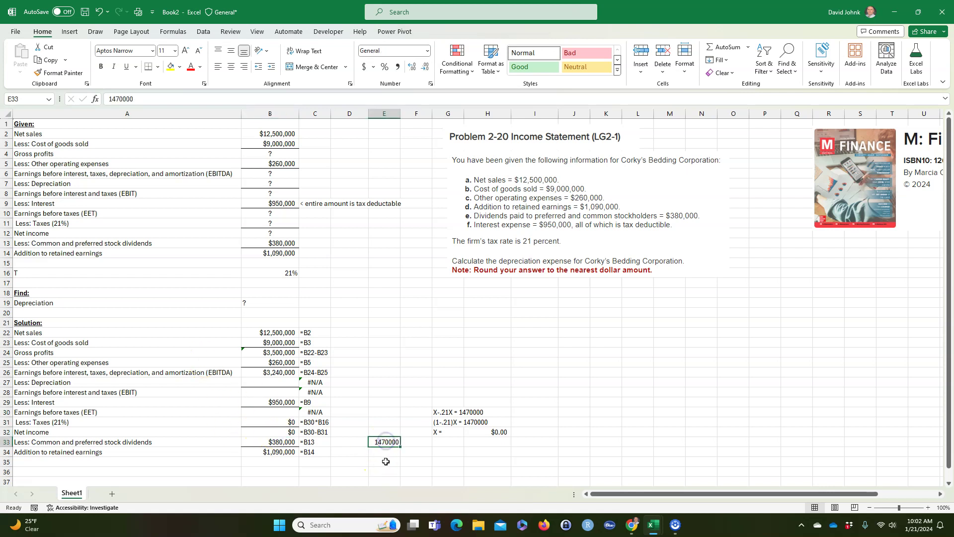
click(282, 432)
click(279, 453)
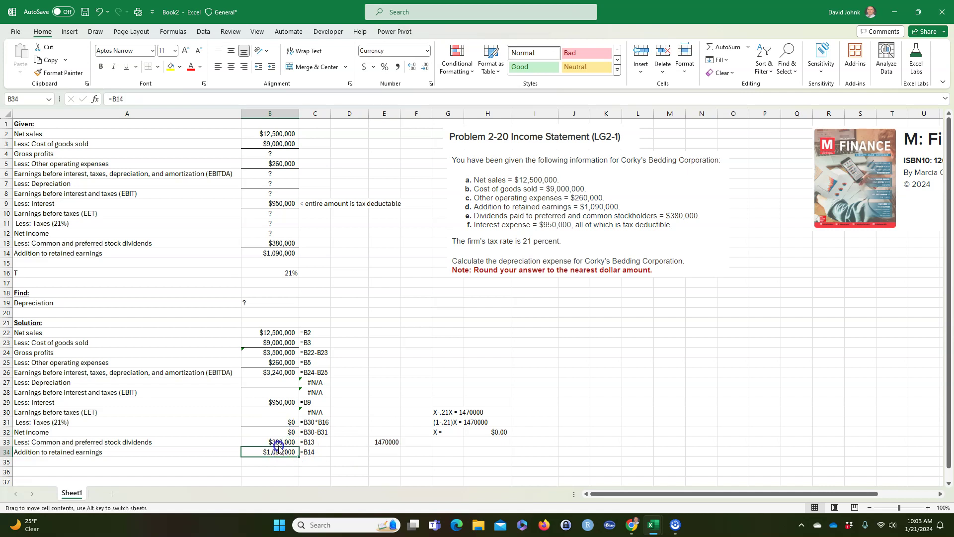
click(274, 412)
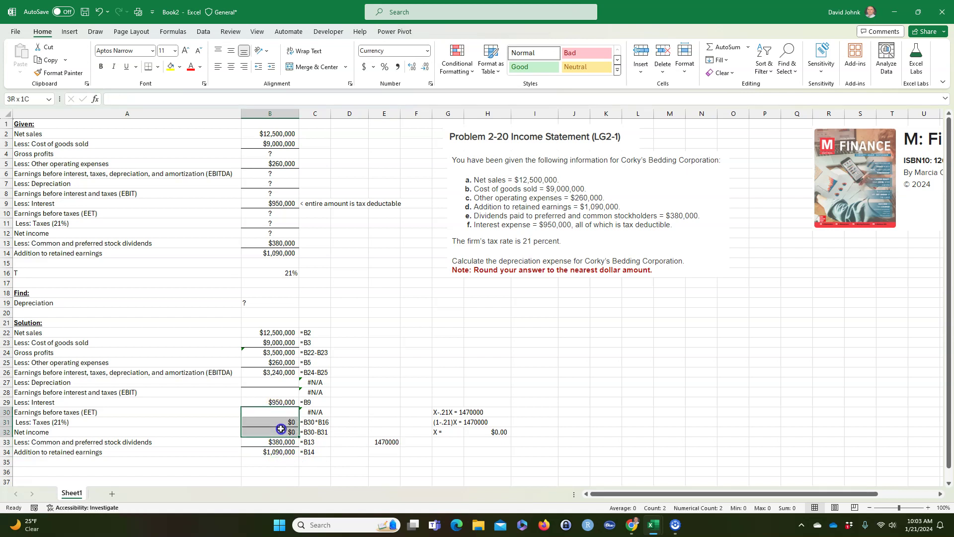
click(272, 432)
click(272, 413)
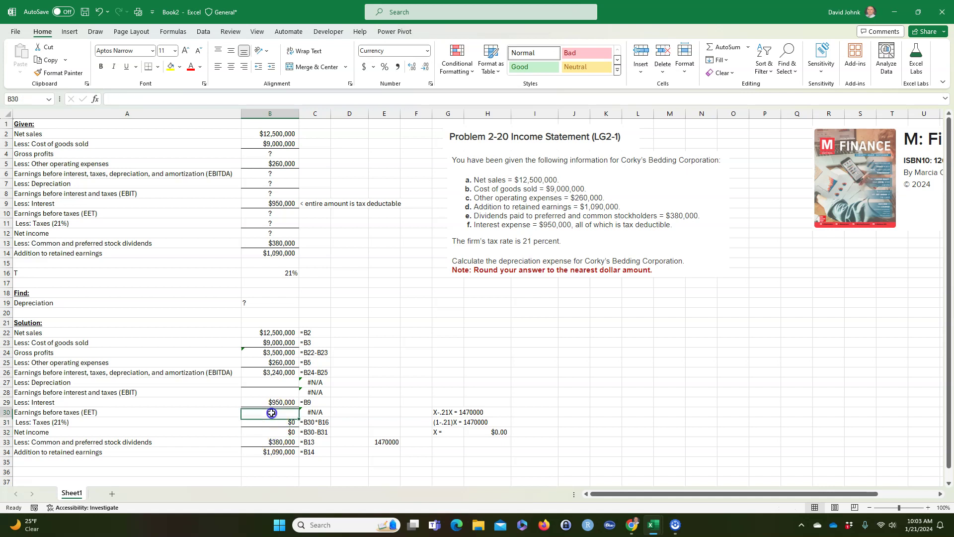
click(263, 412)
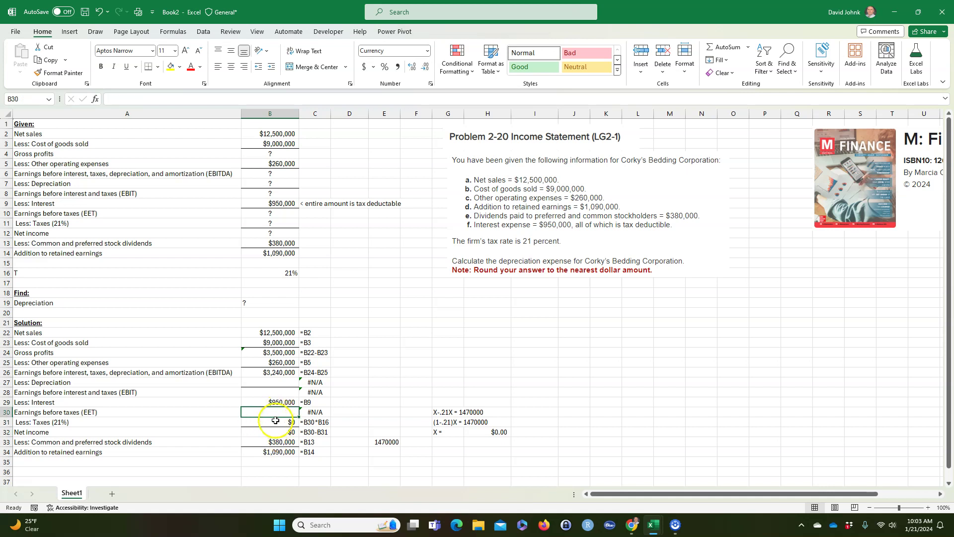
click(276, 421)
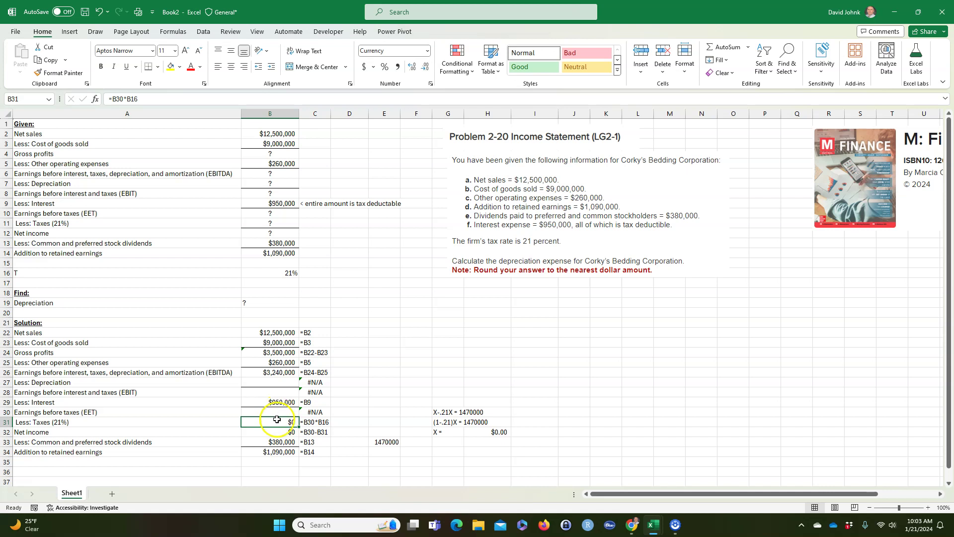
click(277, 432)
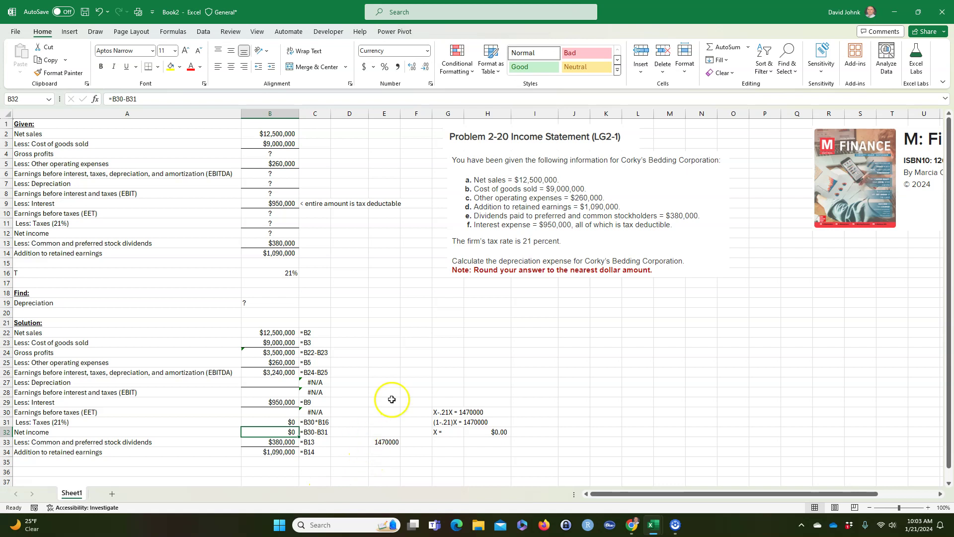
Use Goal Seek to set B32 to 1470000 by changing B30, yielding earnings before taxes of $1,860,759.
click(203, 31)
click(719, 65)
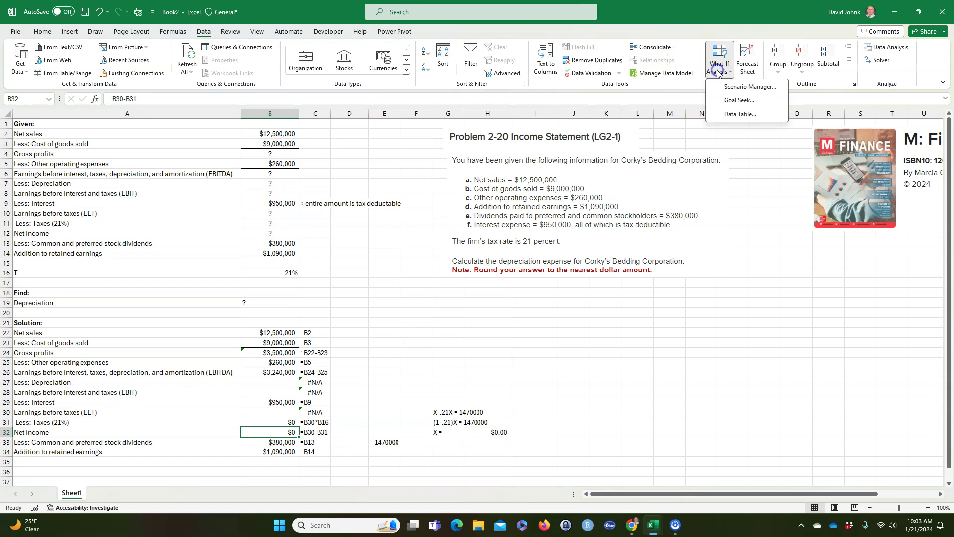
click(738, 100)
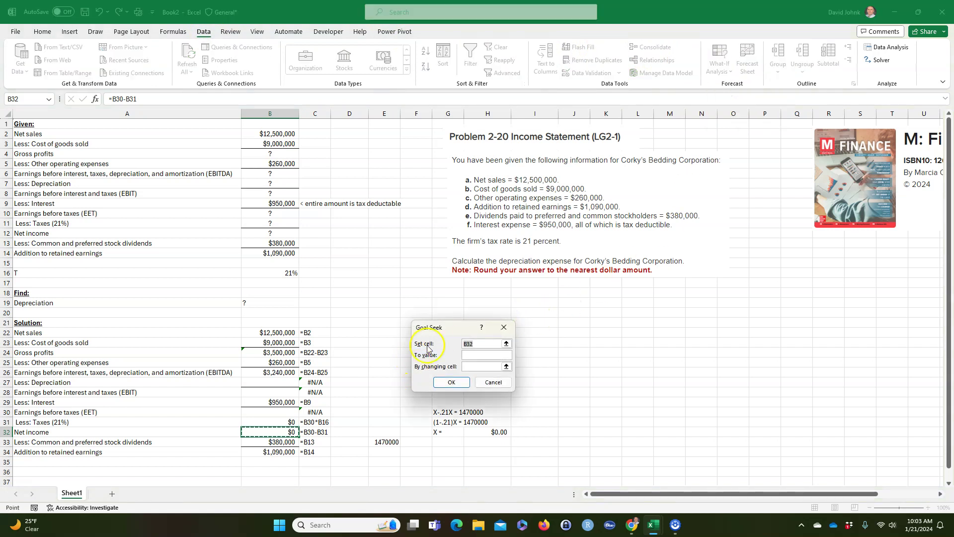
drag(440, 327, 456, 298)
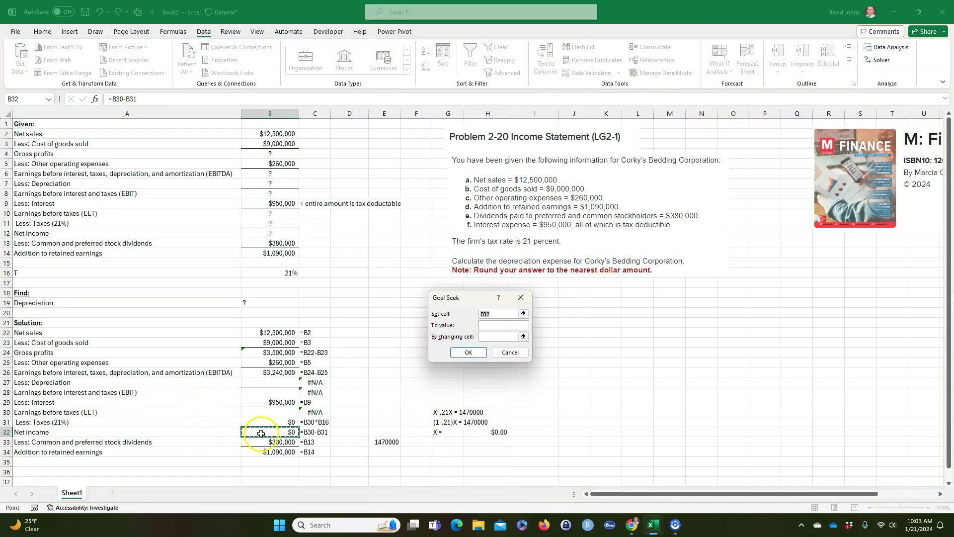
click(497, 324)
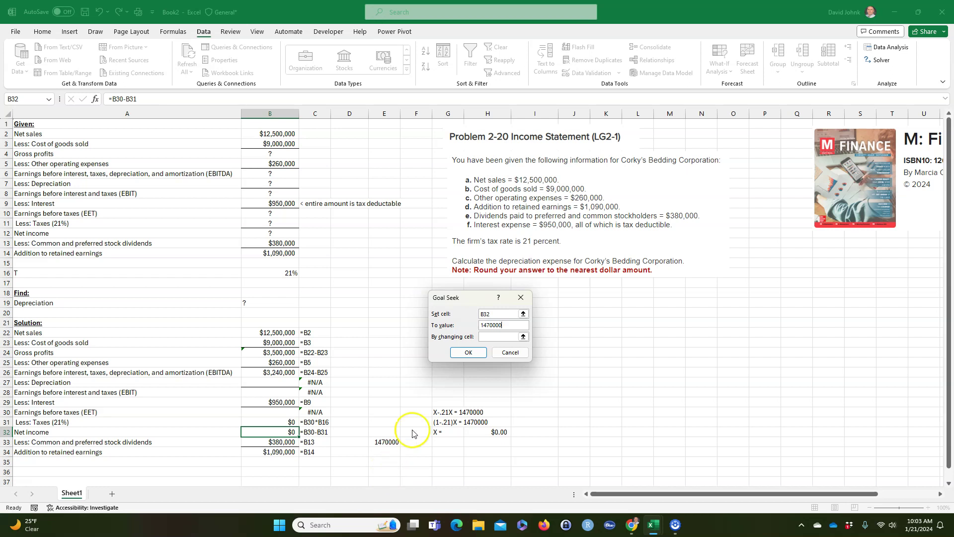
click(489, 336)
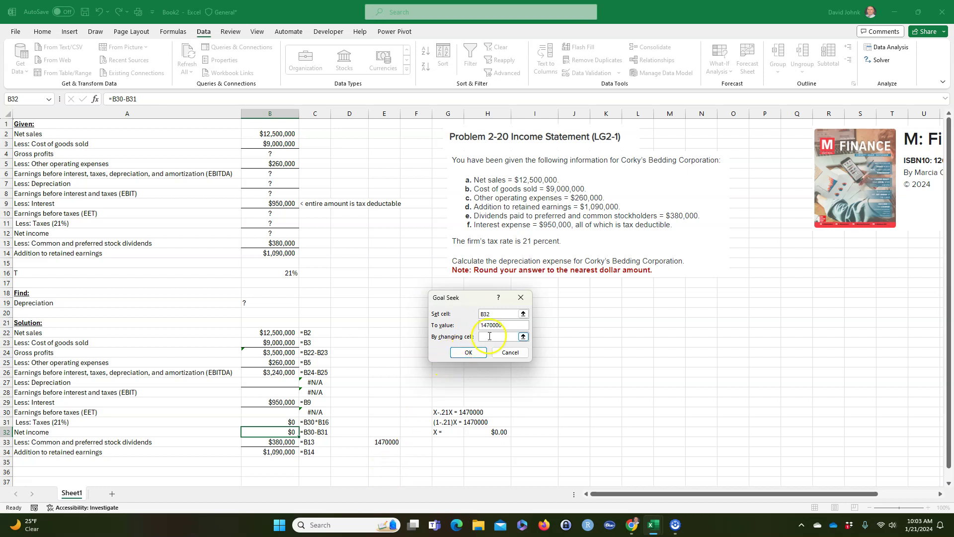
click(273, 412)
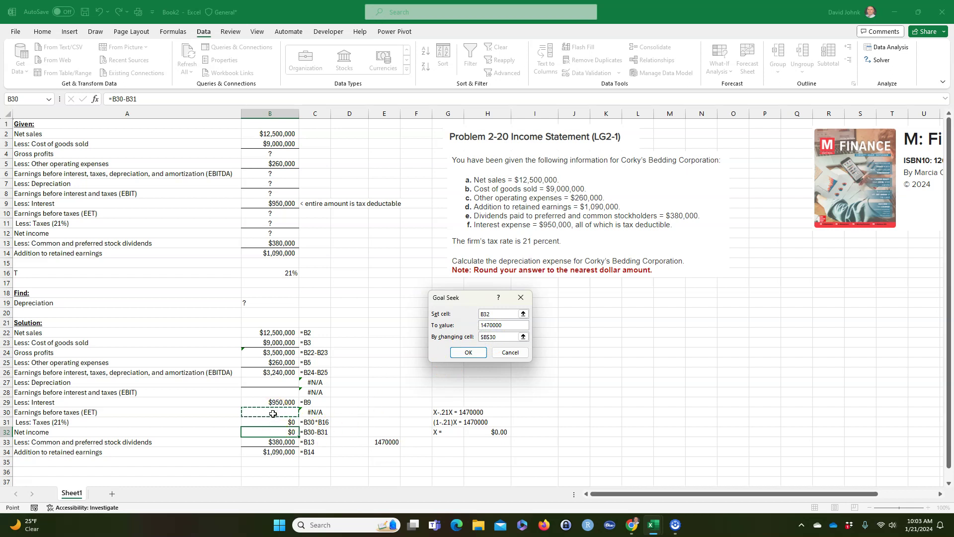
click(272, 432)
click(468, 352)
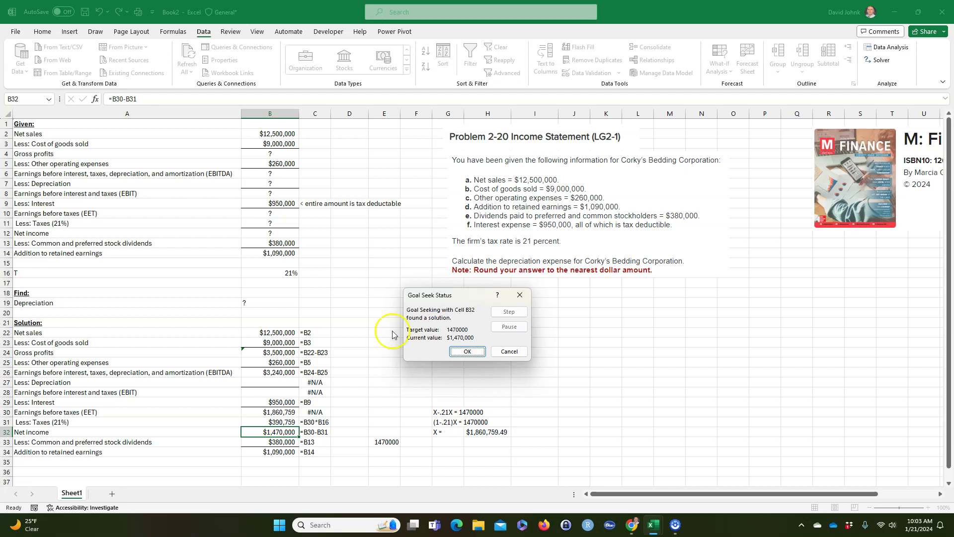
click(464, 353)
Type 'used goal seek' in D30 beside the solved $1,860,759 earnings before taxes.
click(266, 412)
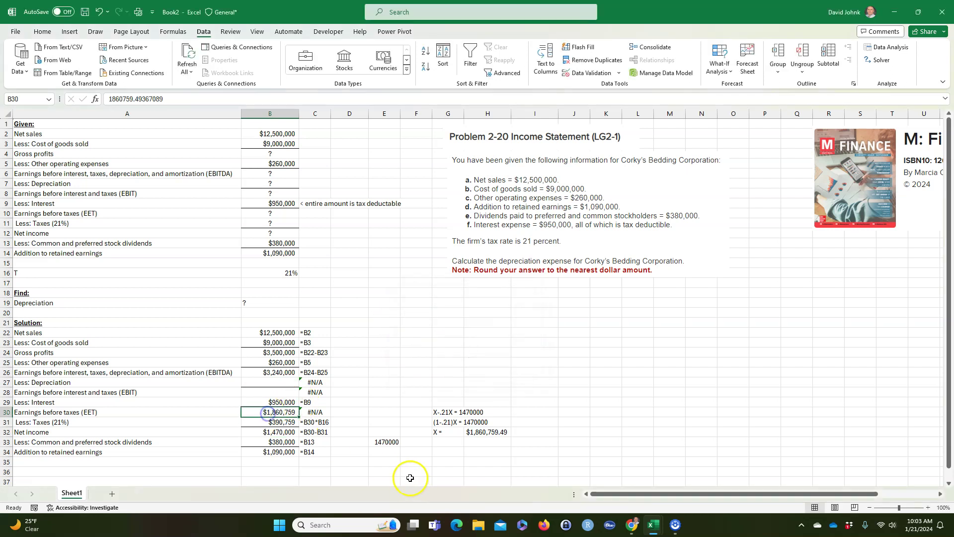
click(343, 410)
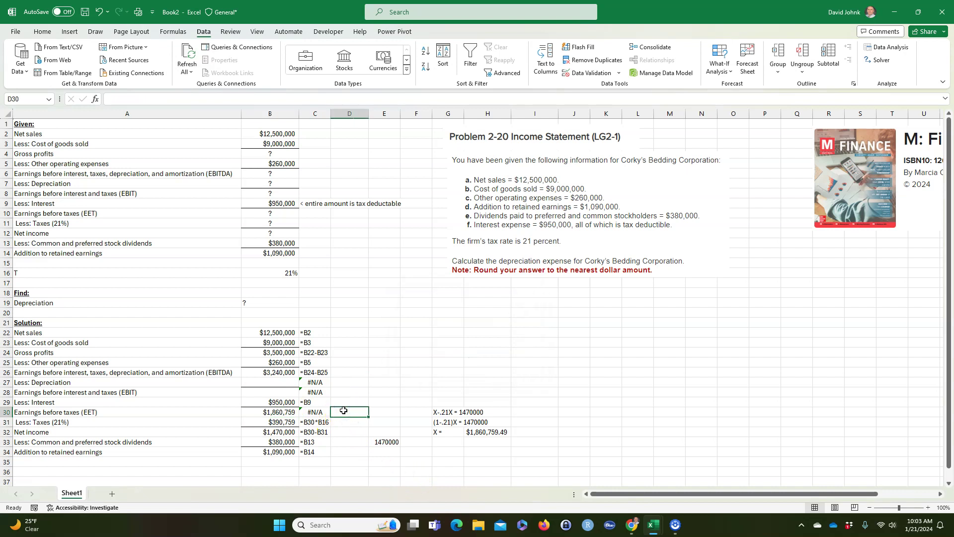
text(used goal)
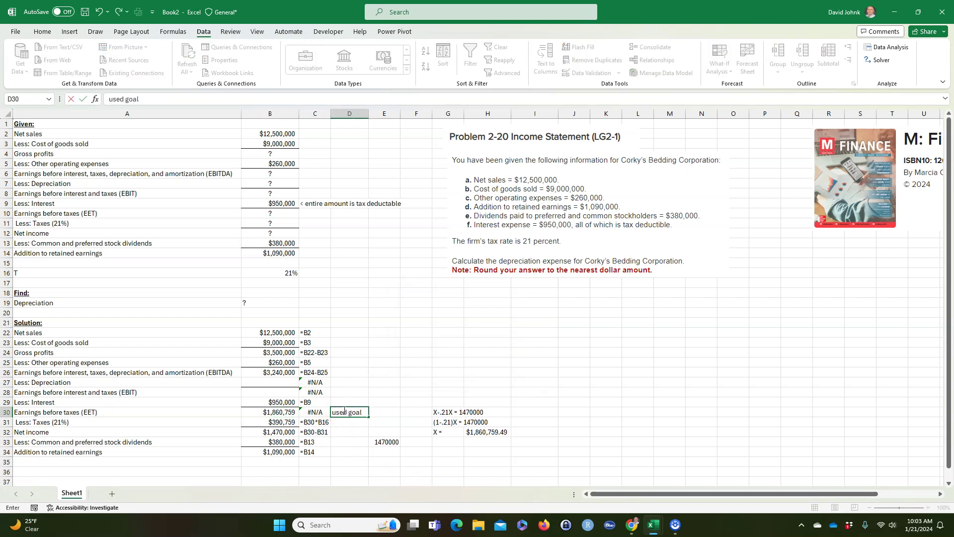
text( seek)
key(Return)
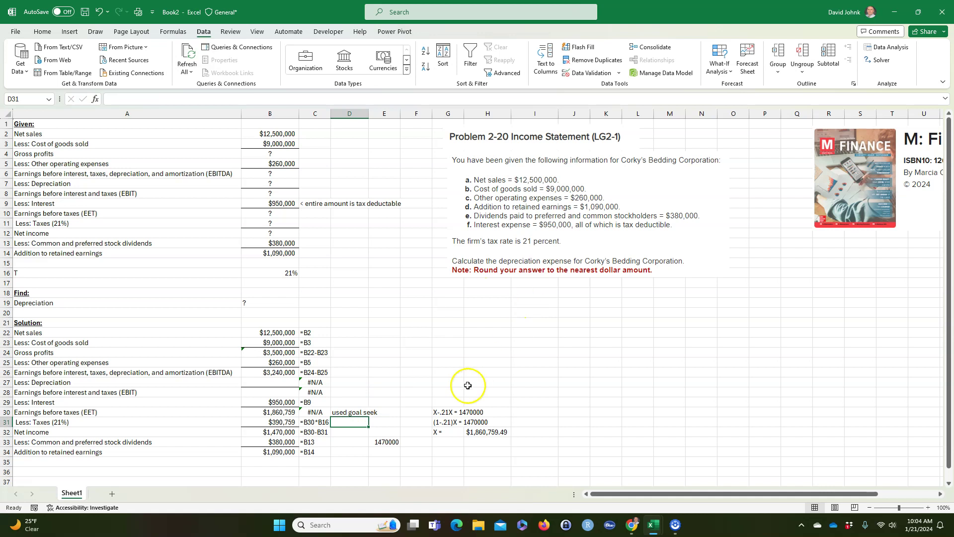
drag(437, 412, 492, 433)
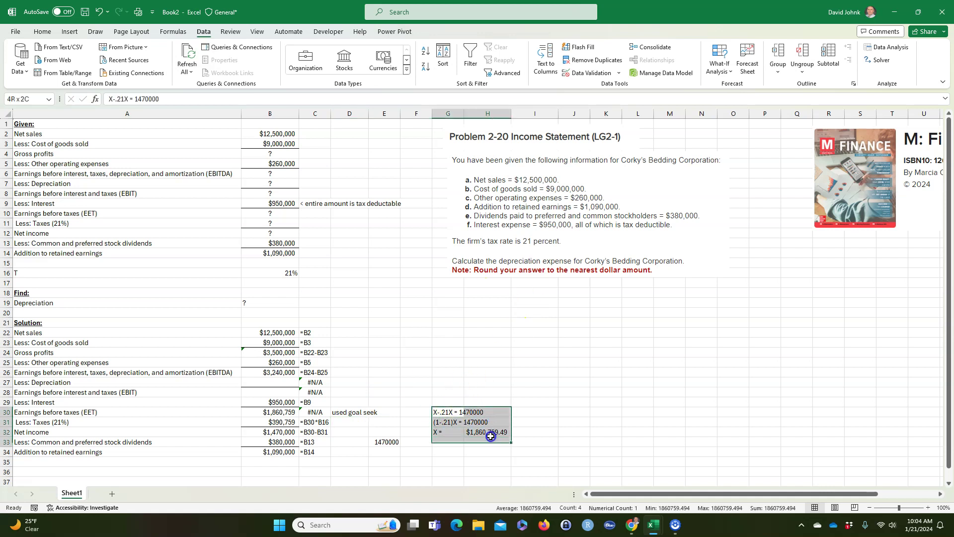
click(314, 412)
drag(435, 412, 487, 431)
click(479, 452)
click(279, 412)
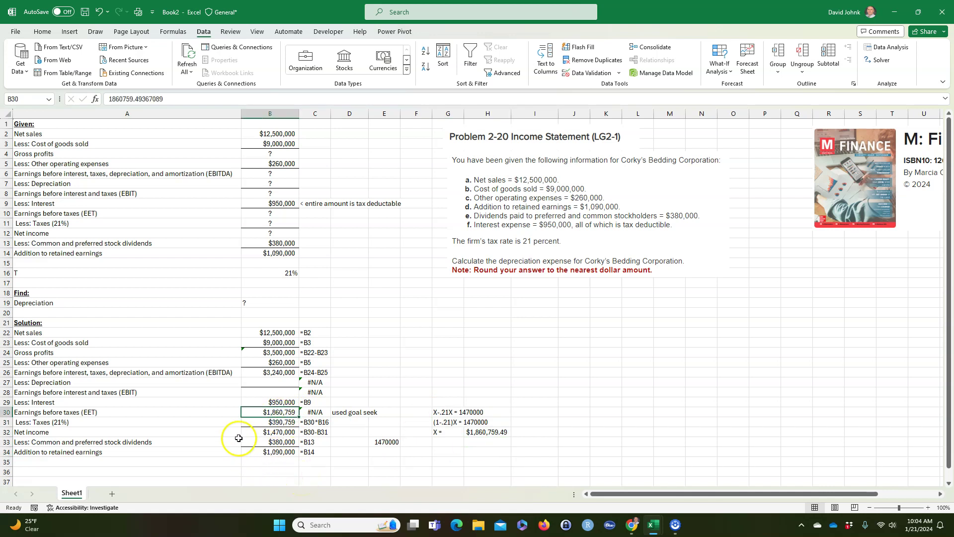
Enter =B30+B29 in B28 so EBIT shows $2,810,759.
click(282, 389)
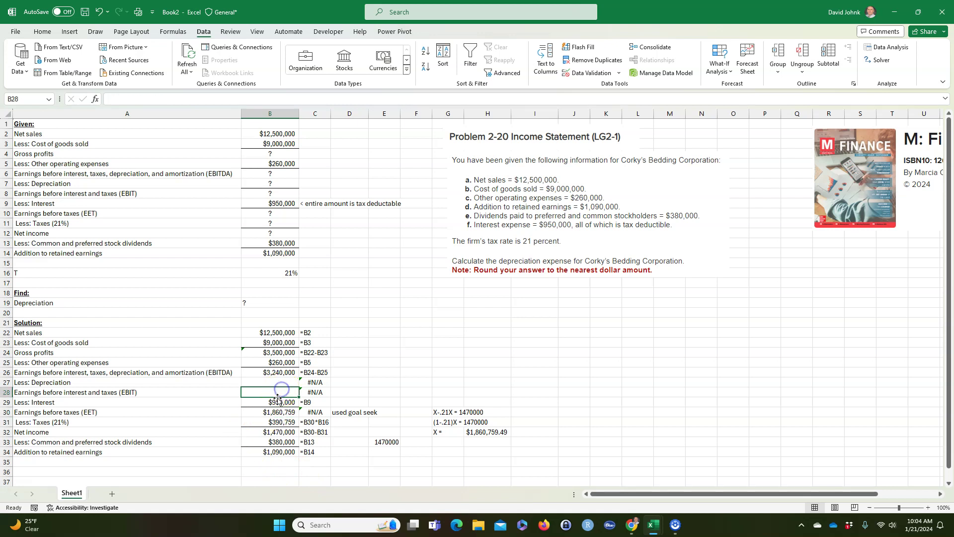
click(65, 402)
click(266, 401)
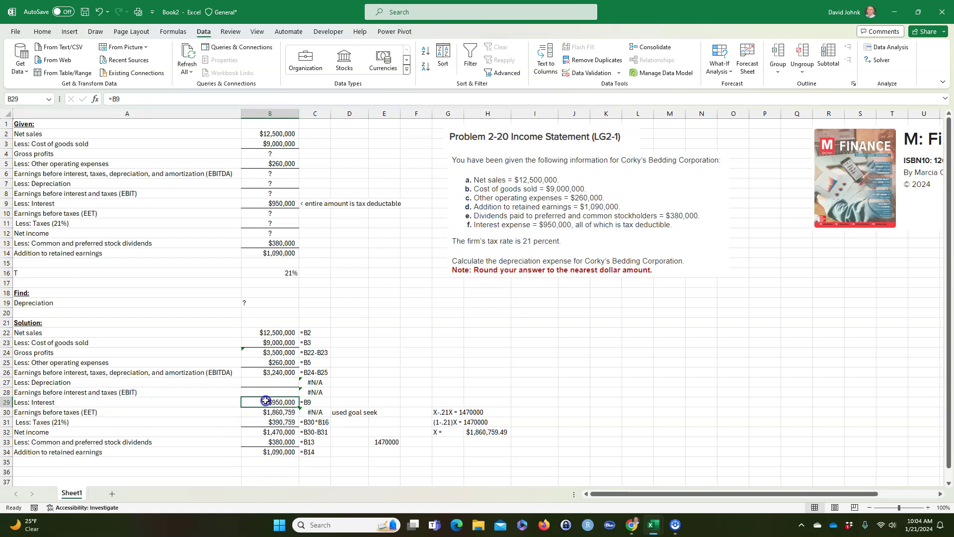
click(266, 414)
click(273, 393)
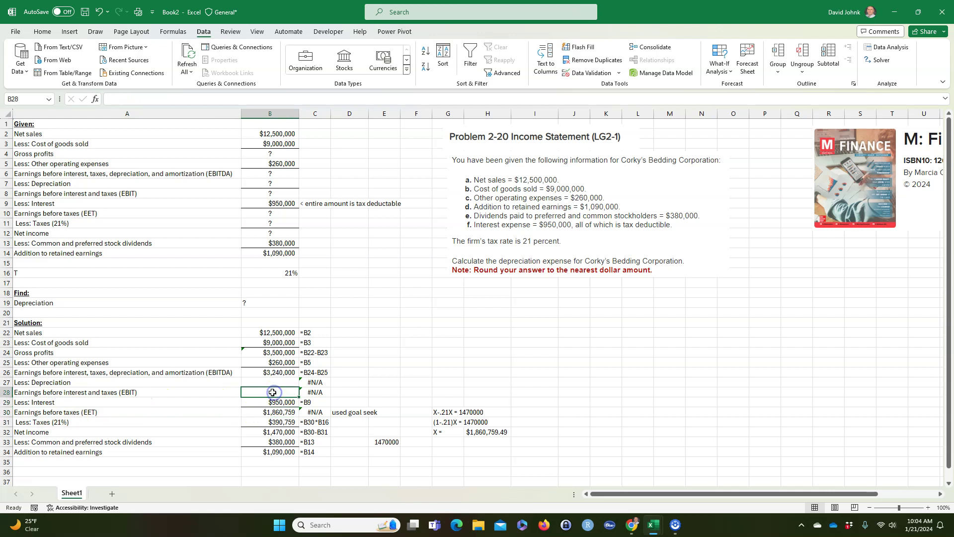
text(=)
click(268, 412)
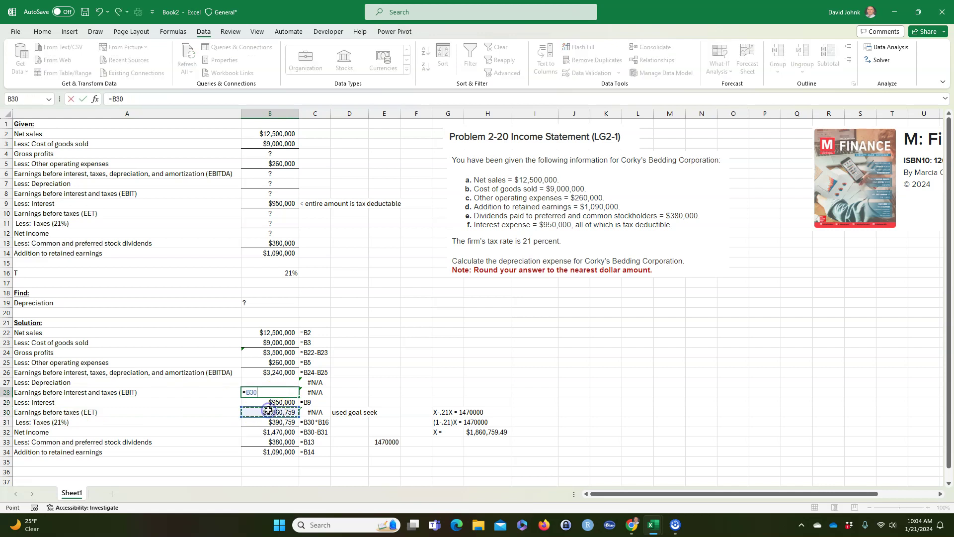
text(+)
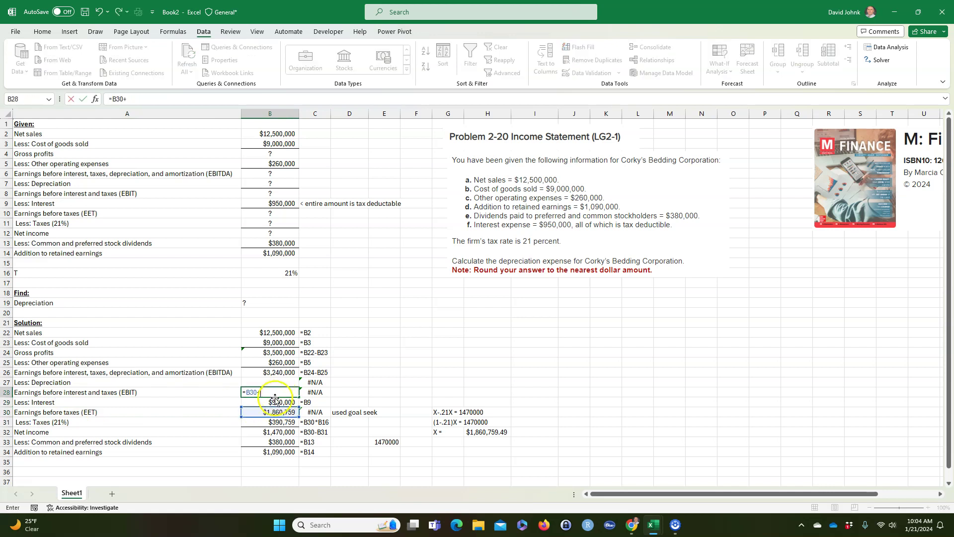
click(272, 403)
key(Return)
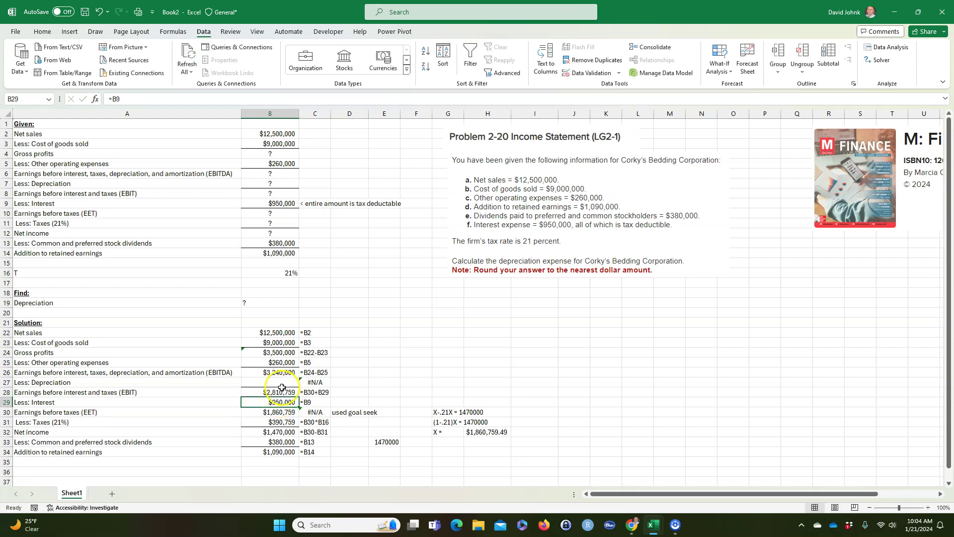
Enter =B26-B28 in B27 so depreciation shows $429,241, then select row A27:B27.
click(275, 381)
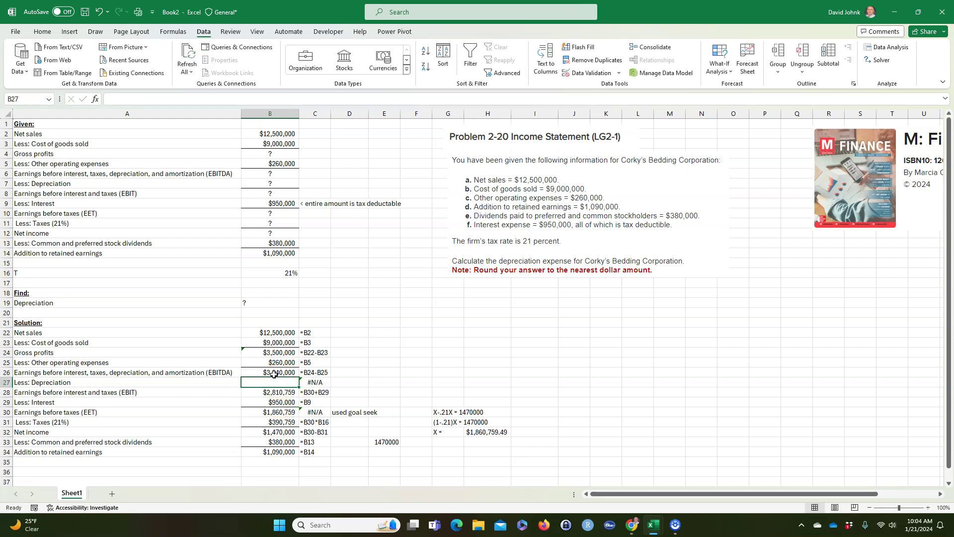
click(274, 373)
click(272, 381)
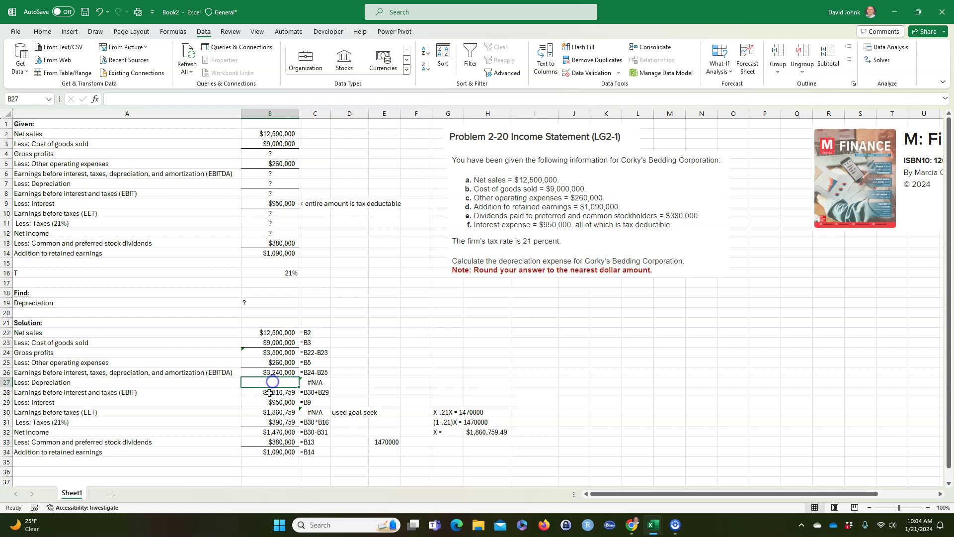
click(275, 380)
text(=)
click(282, 373)
text(-)
click(273, 392)
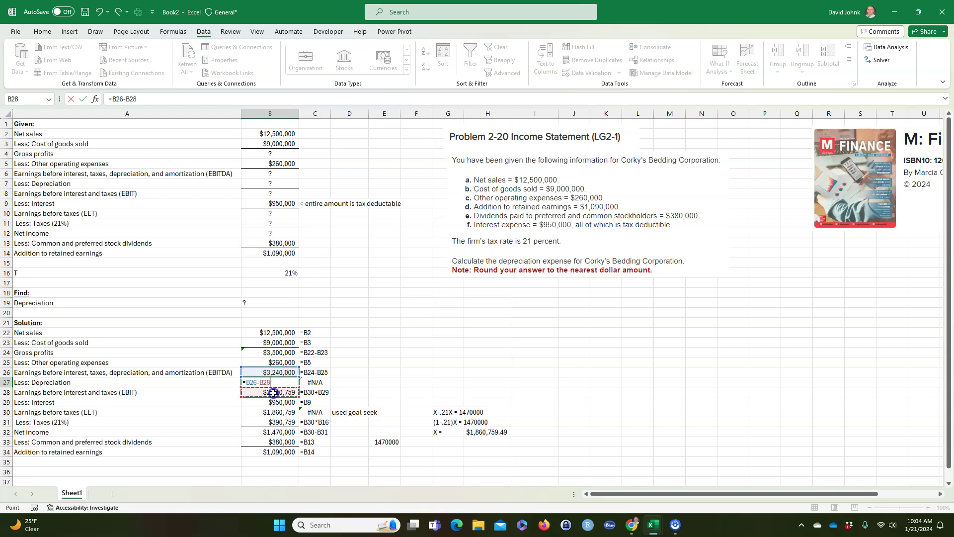
key(Return)
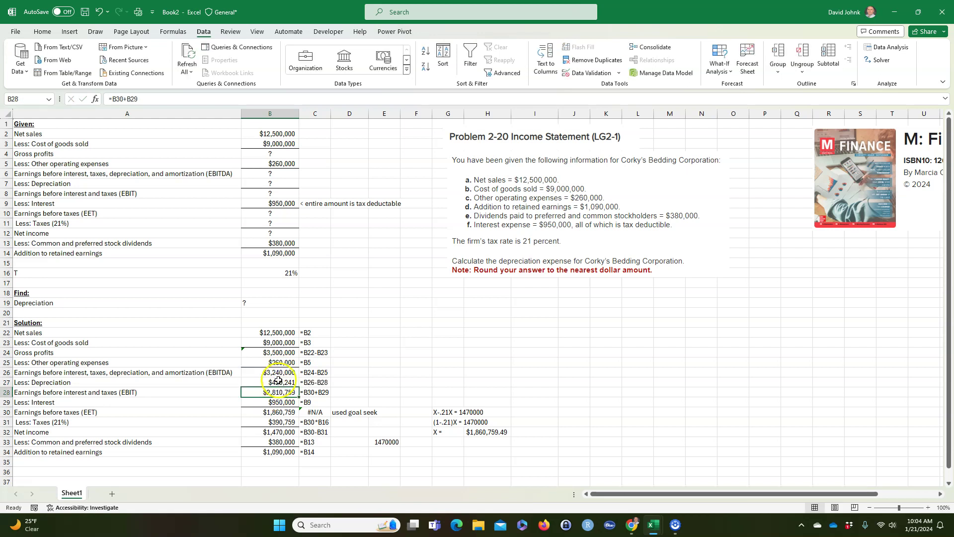
drag(101, 383, 254, 382)
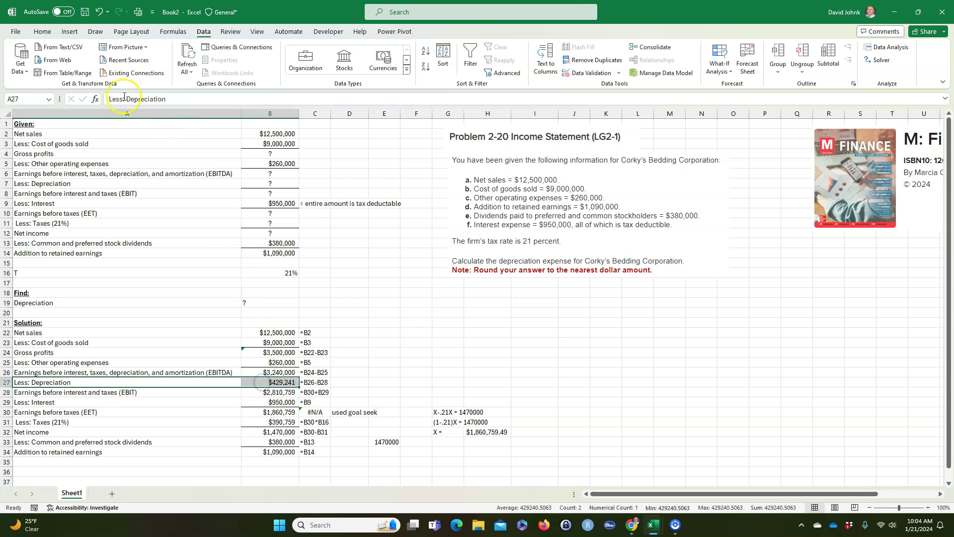
Fill the depreciation row A27:B27, showing $429,241, with yellow.
click(42, 32)
click(169, 66)
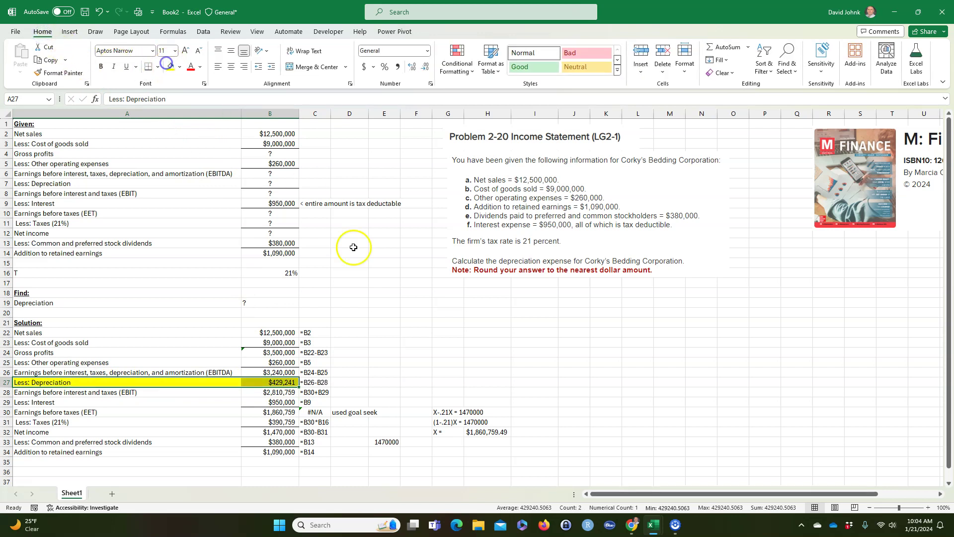
click(407, 292)
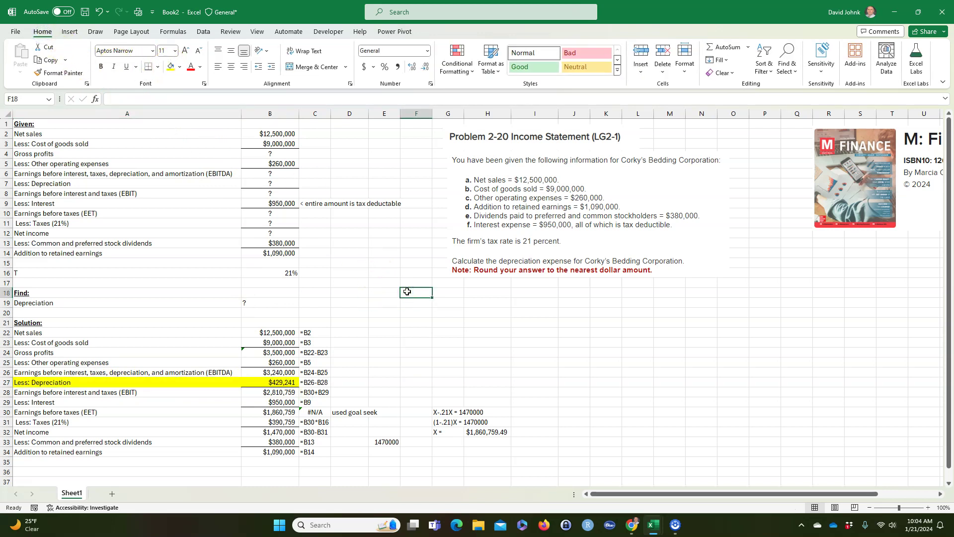
Select the earnings before taxes through net income values to review them, then deselect.
drag(281, 412, 286, 428)
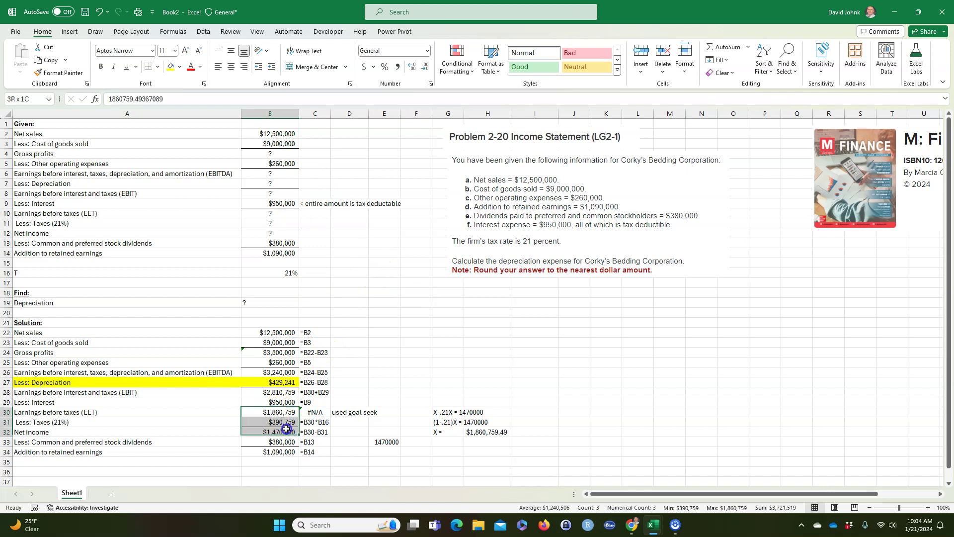
click(455, 453)
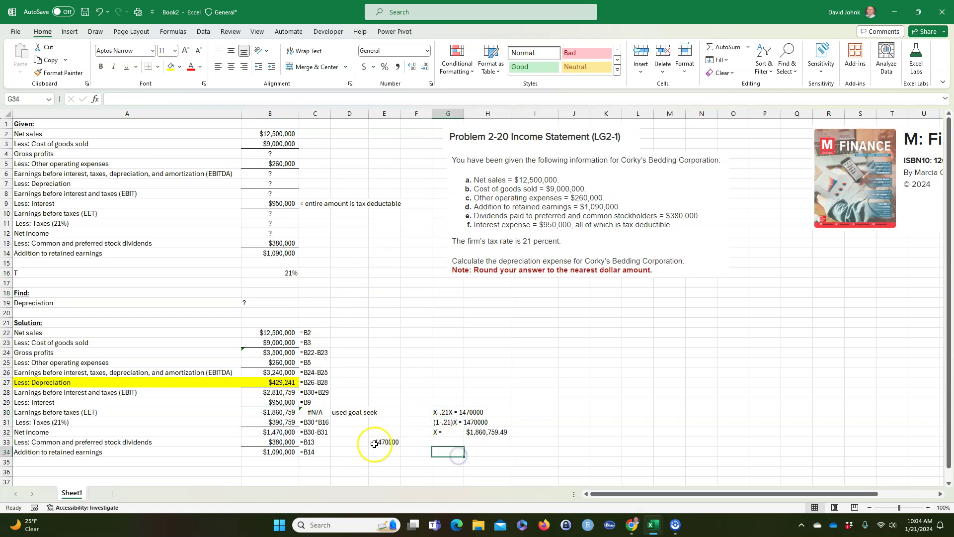
click(399, 454)
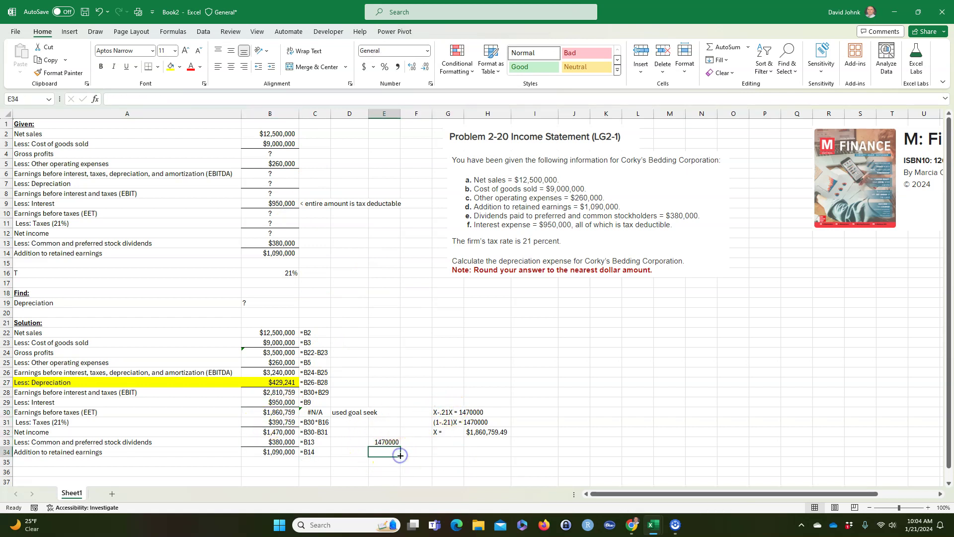